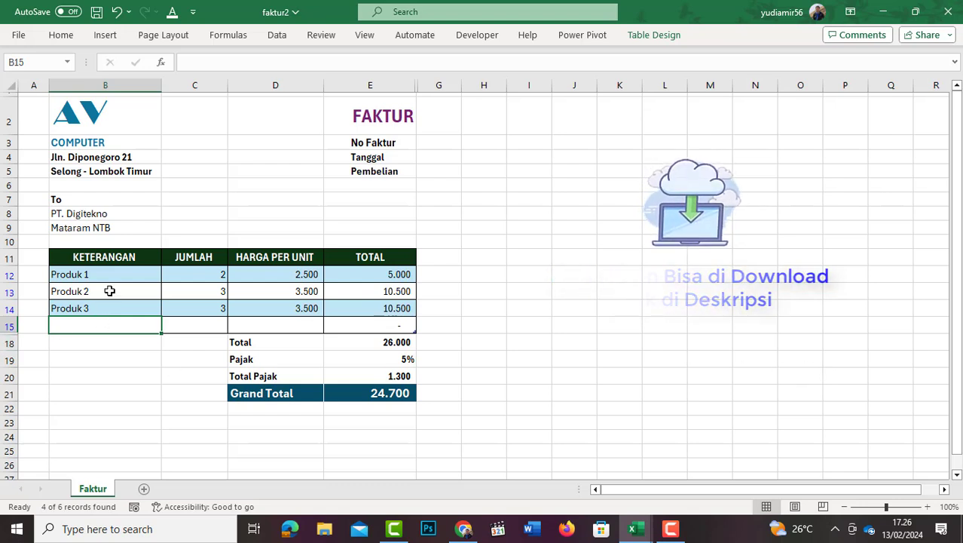
key("Right")
key("Right")
key("Right")
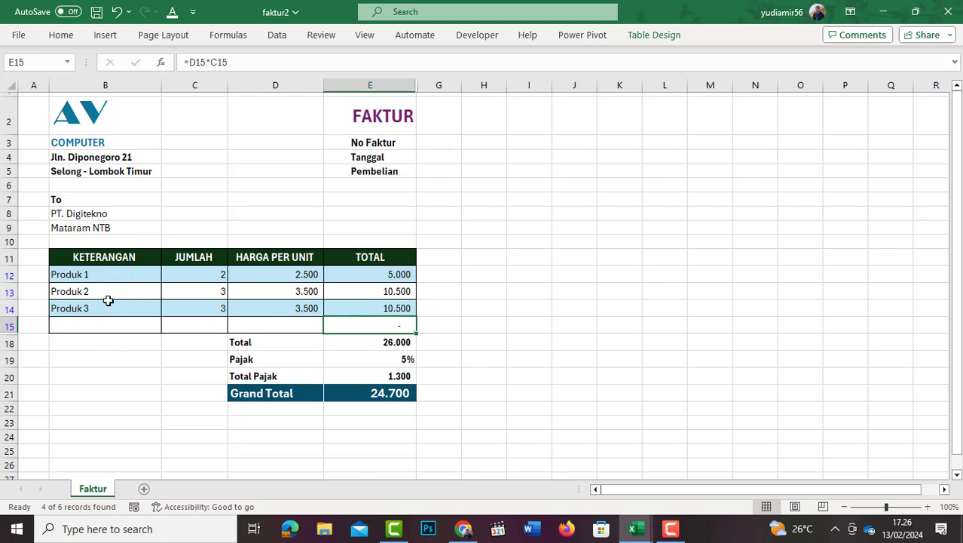
right_click(8, 325)
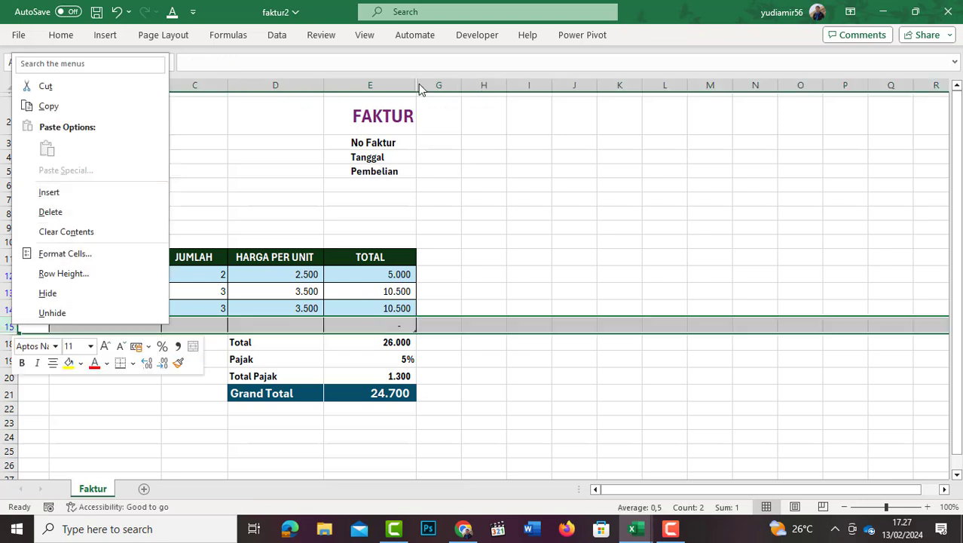
left_click(707, 22)
Fill invoice row 15 with product "Produk 4", quantity 3 and unit price 3500
left_click(81, 325)
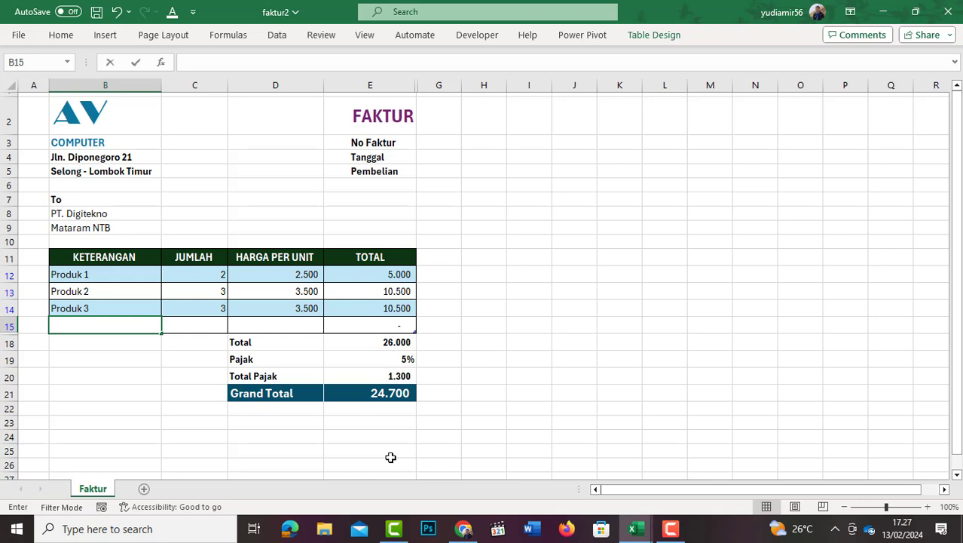
type("Produk 4")
key("Tab")
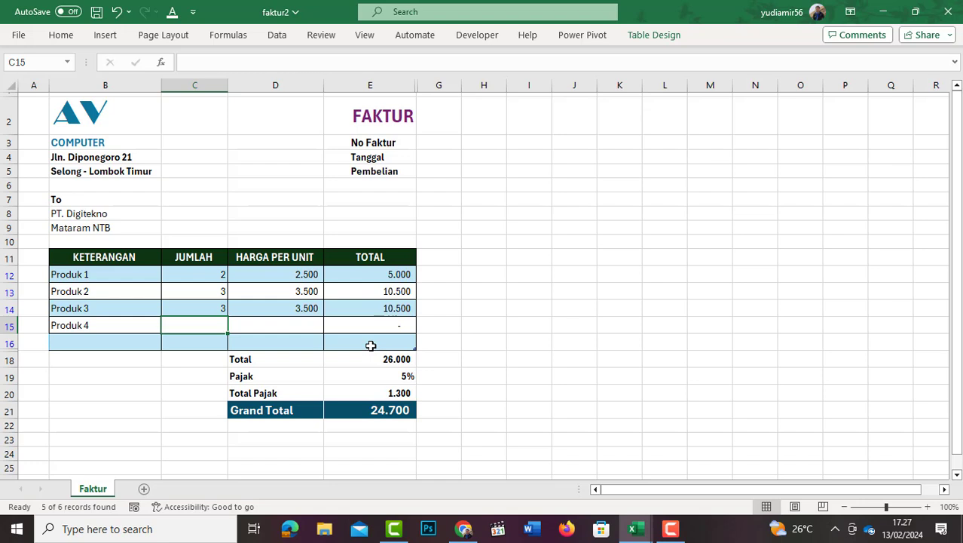
type("3")
key("Tab")
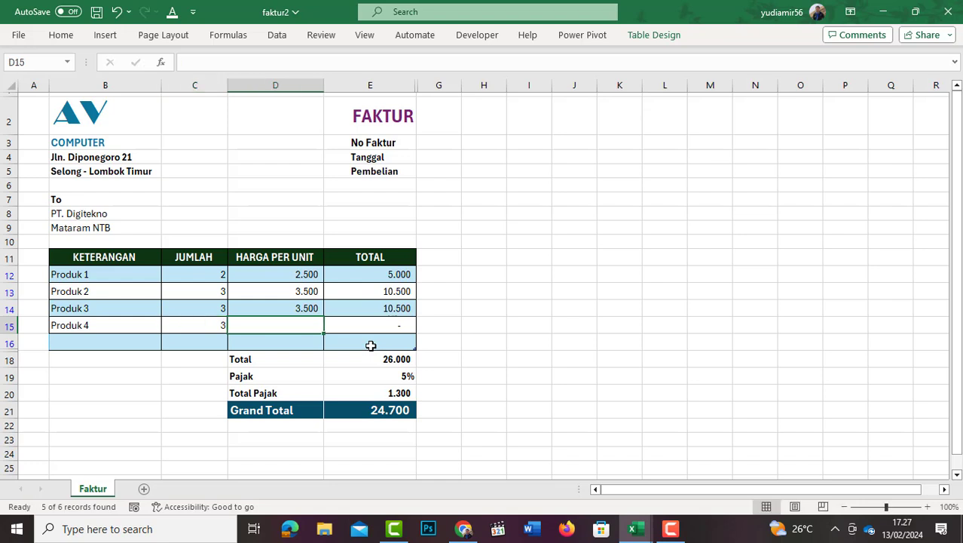
type("3500")
key("Tab")
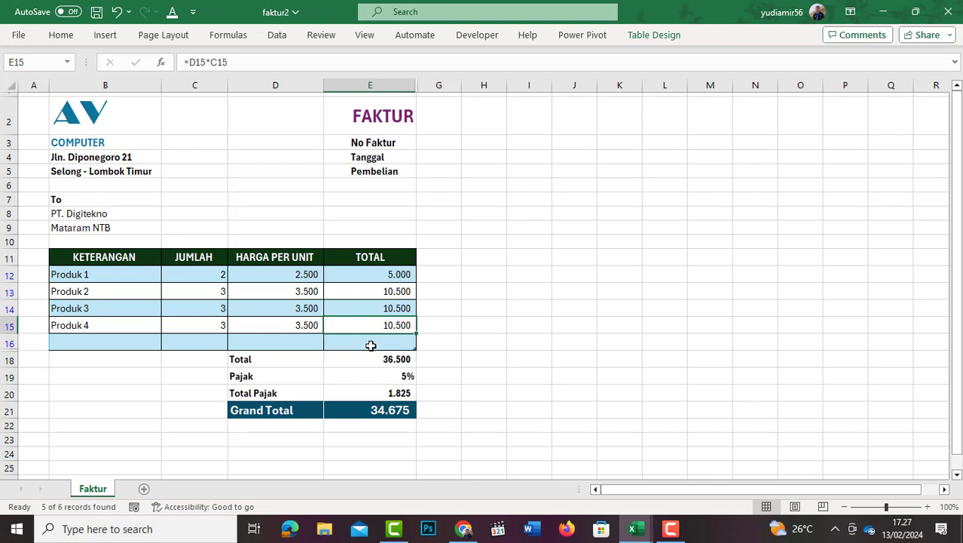
left_click(370, 345)
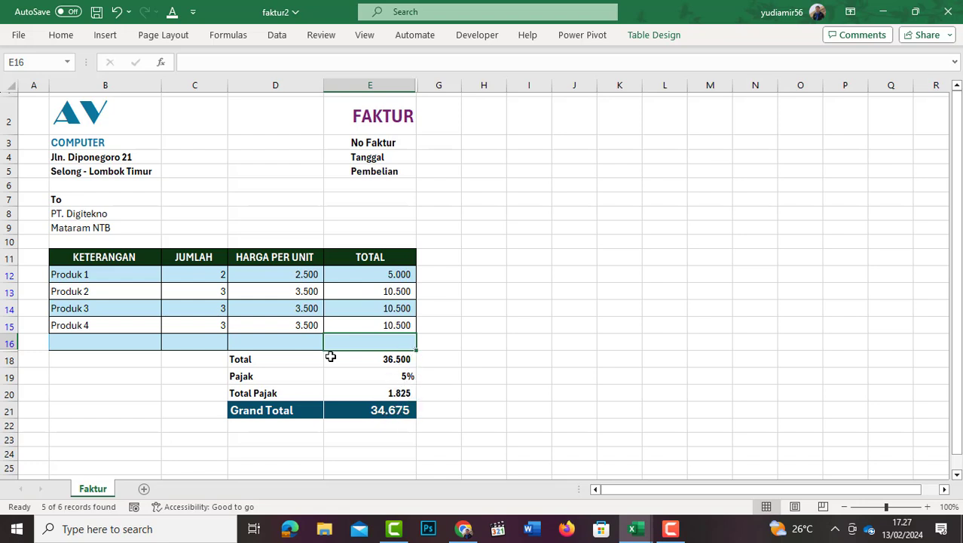
Enter the product name "Produk 5" in the KETERANGAN column of row 16
left_click(92, 342)
type("Produ")
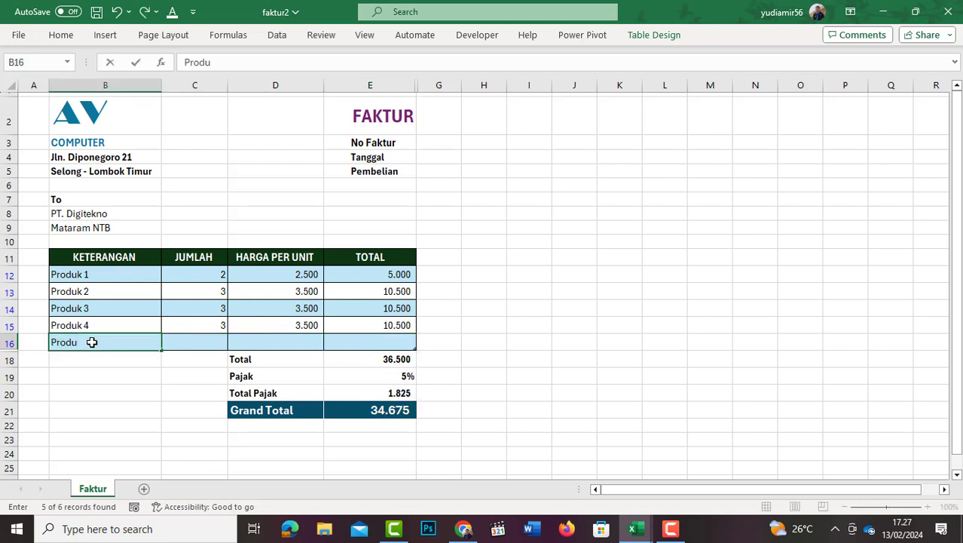
type("k 5")
key("Tab")
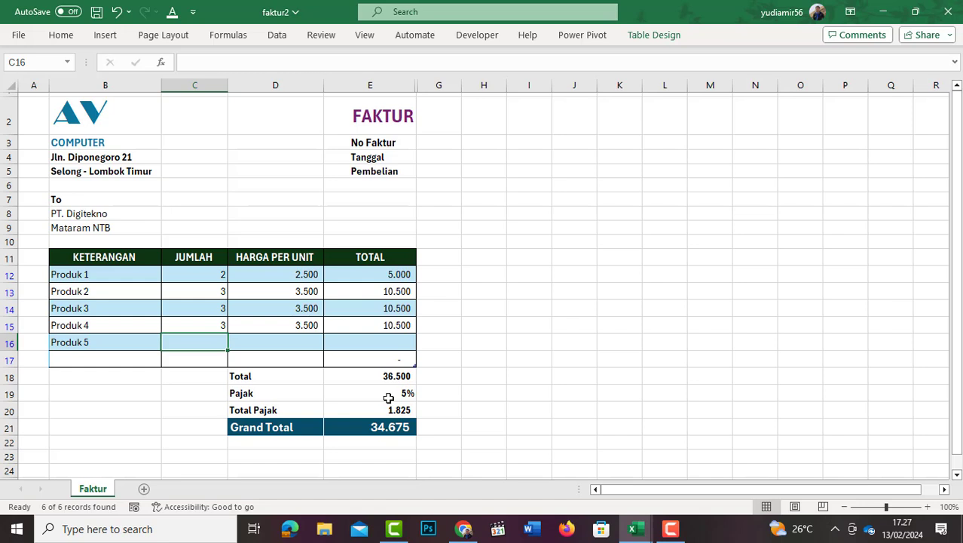
Remove the product names Produk 5 and Produk 4 from the KETERANGAN column of the invoice table
left_click(88, 343)
key("ctrl+z")
key("ctrl+z")
key("ctrl+z")
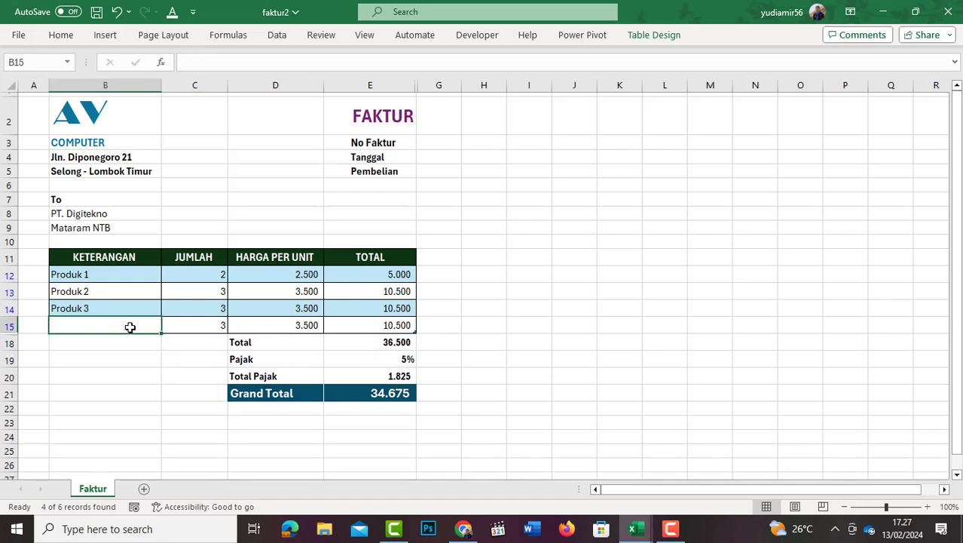
left_click(107, 273)
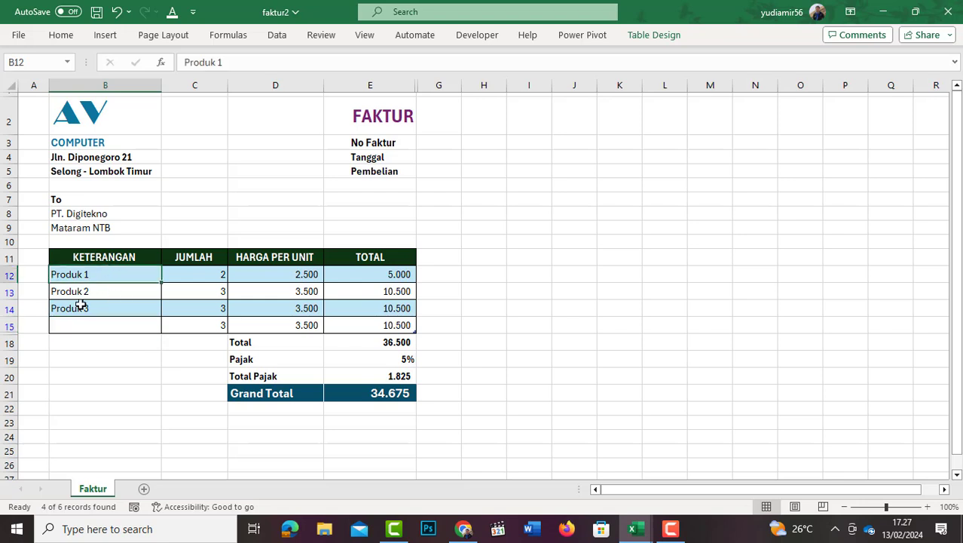
left_click(321, 315)
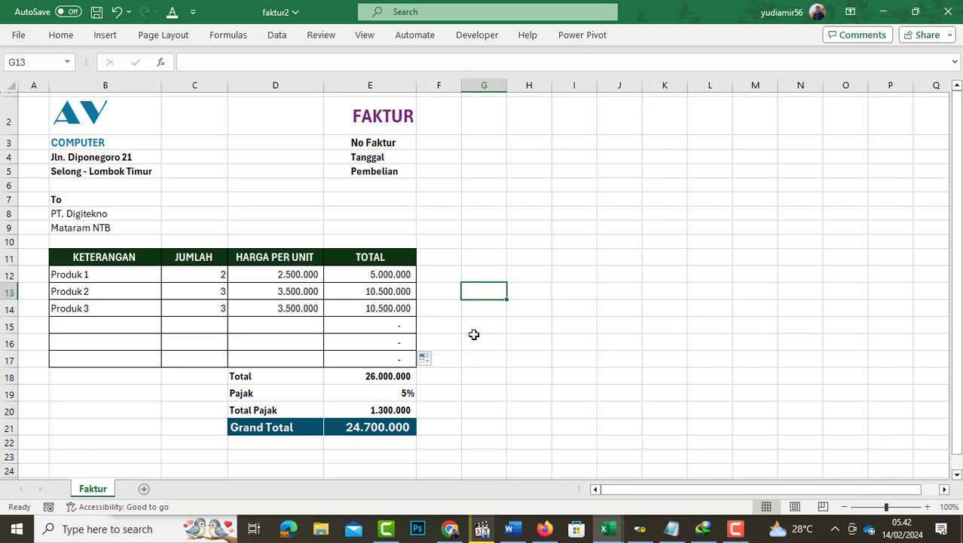
Check in the ribbon customization options that the Developer tab is enabled, and accept the settings
left_click(484, 279)
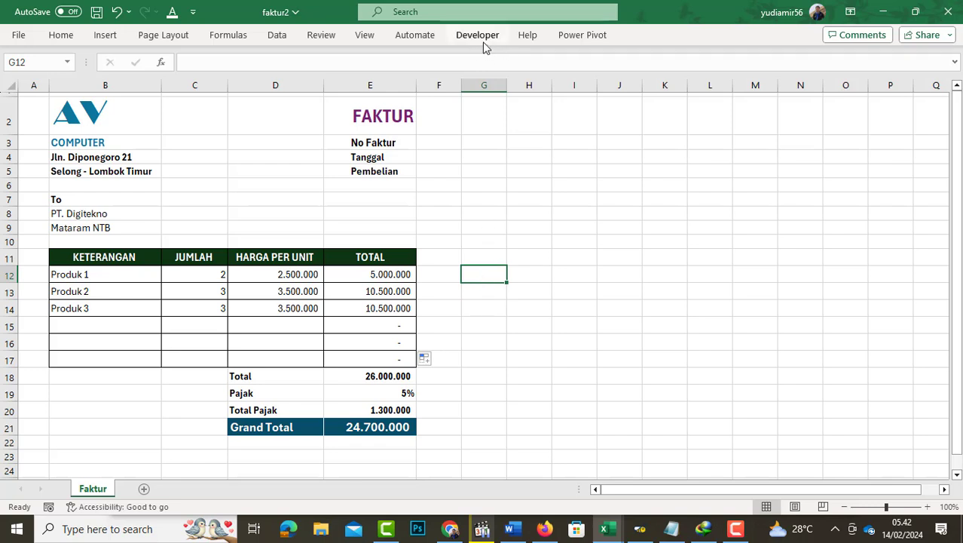
right_click(214, 37)
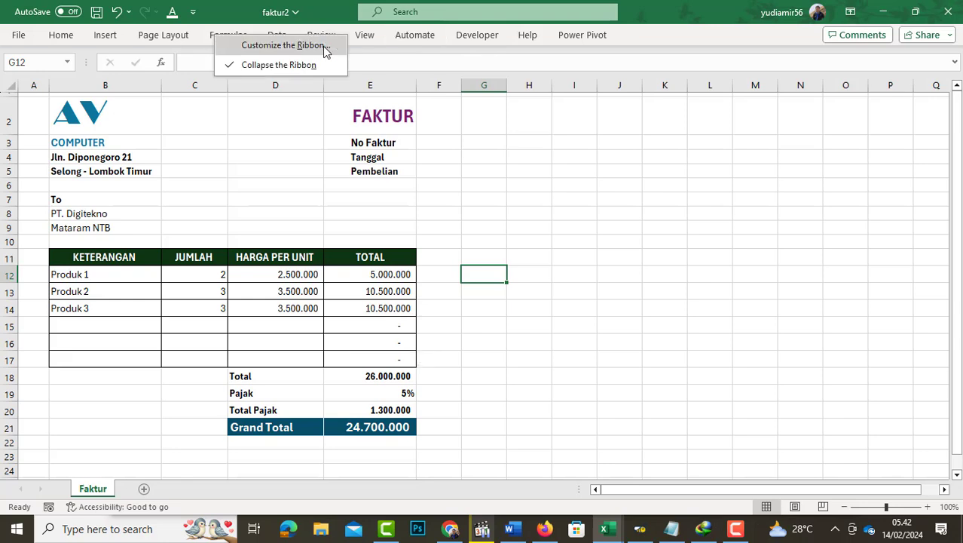
left_click(252, 47)
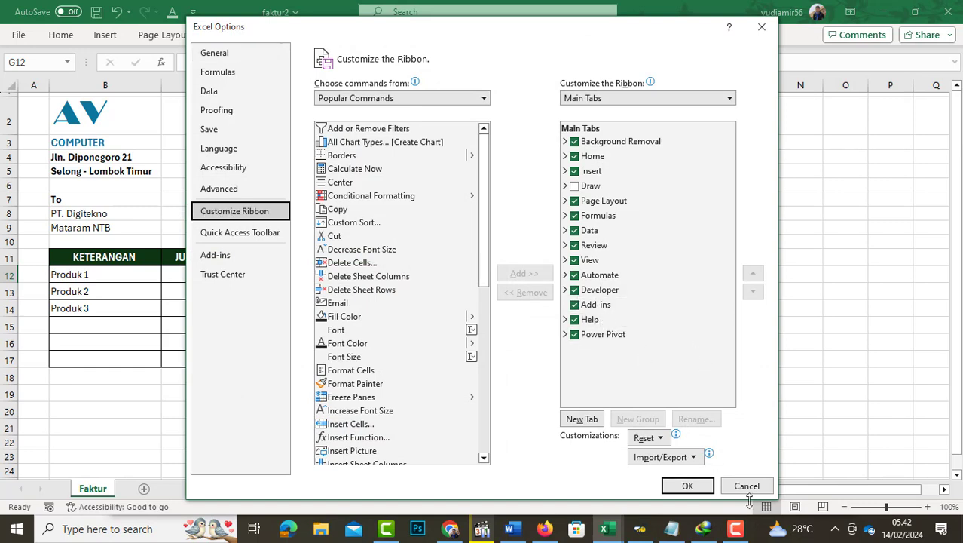
left_click(686, 485)
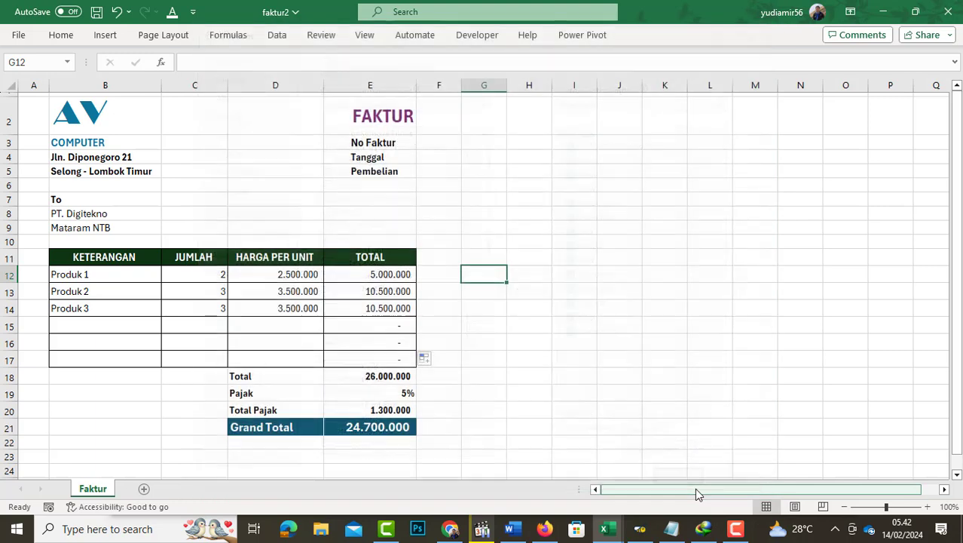
left_click(481, 311)
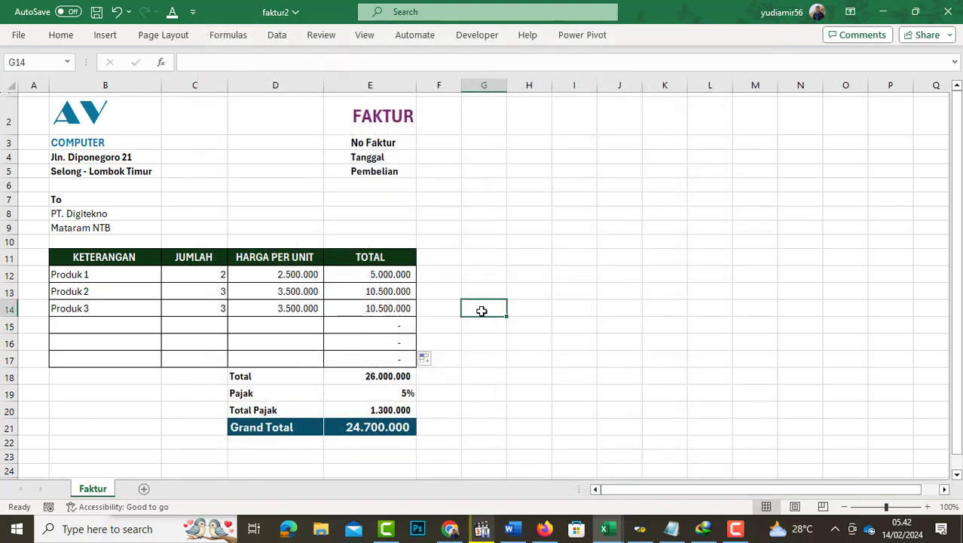
Open the Visual Basic editor for the workbook and close it again
left_click(483, 35)
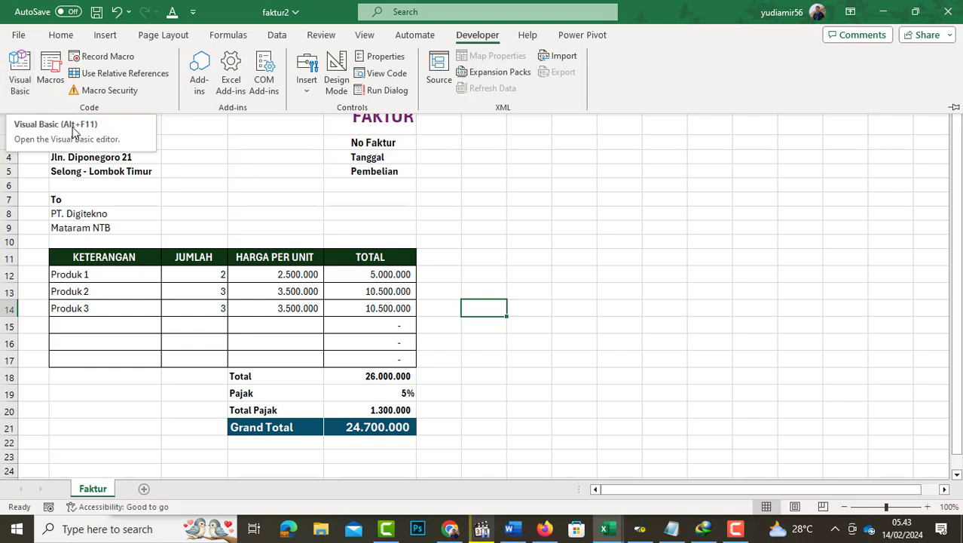
left_click(20, 75)
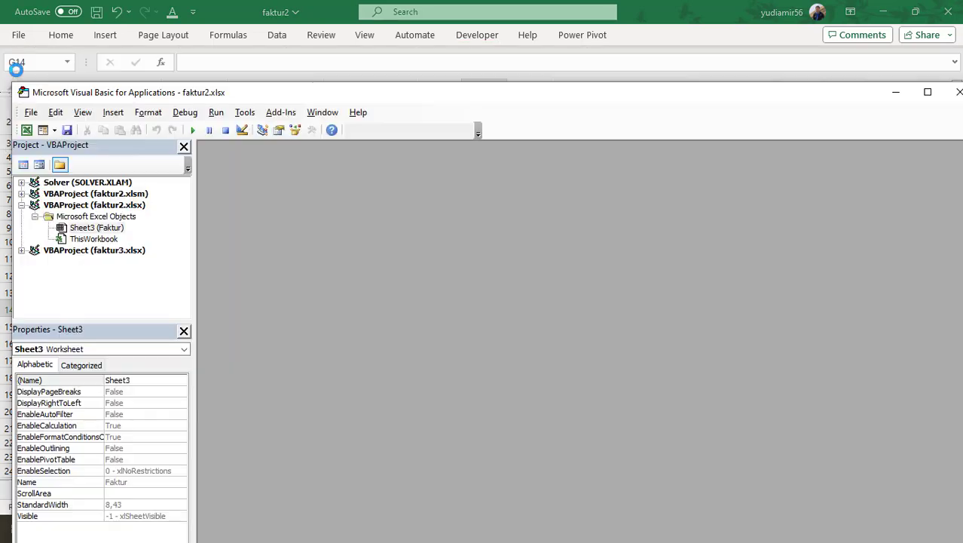
left_click(958, 93)
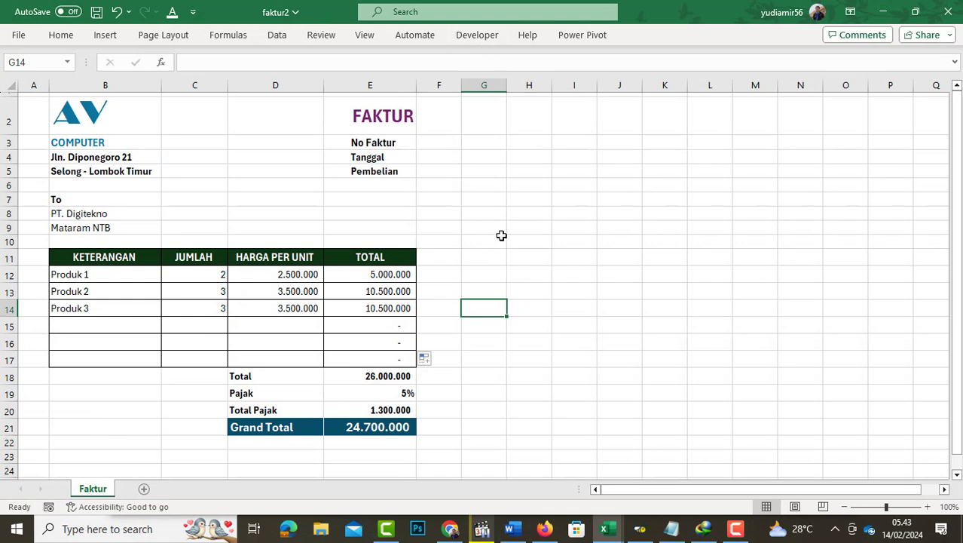
left_click(508, 184)
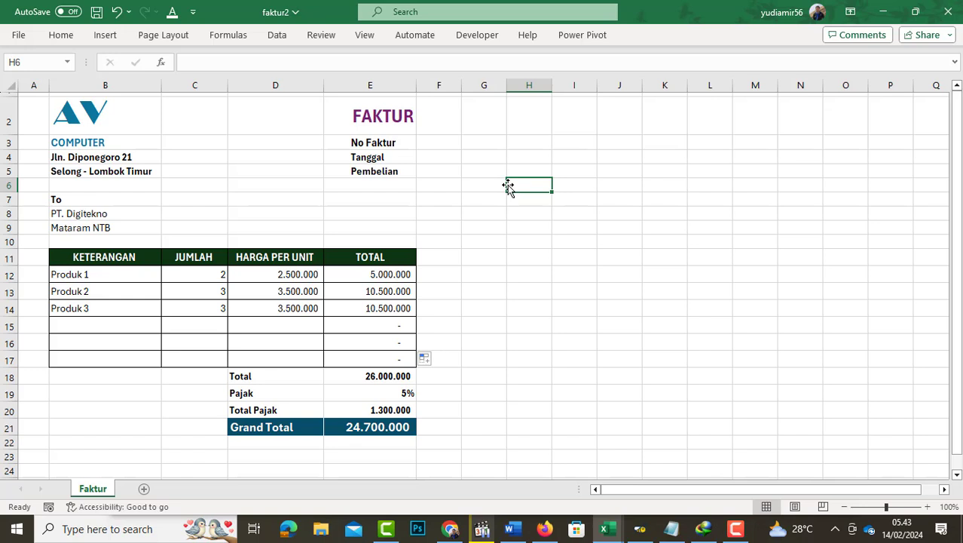
View the code window of the Faktur sheet and return to the worksheet
right_click(94, 490)
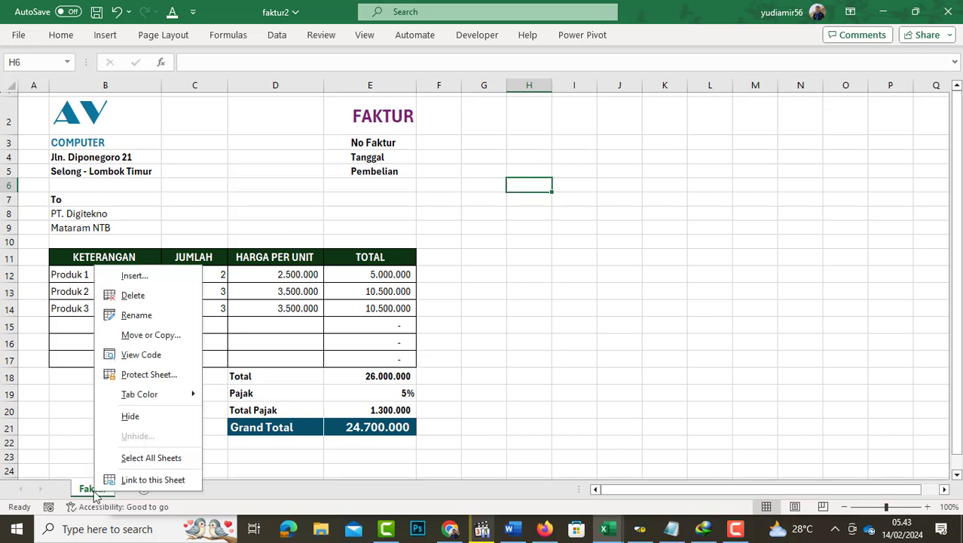
left_click(141, 355)
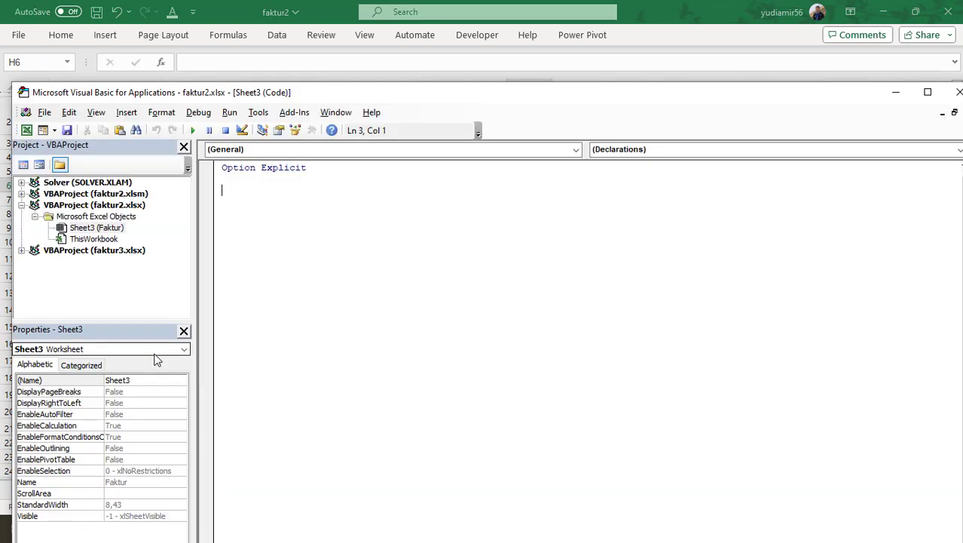
left_click(958, 93)
left_click(483, 267)
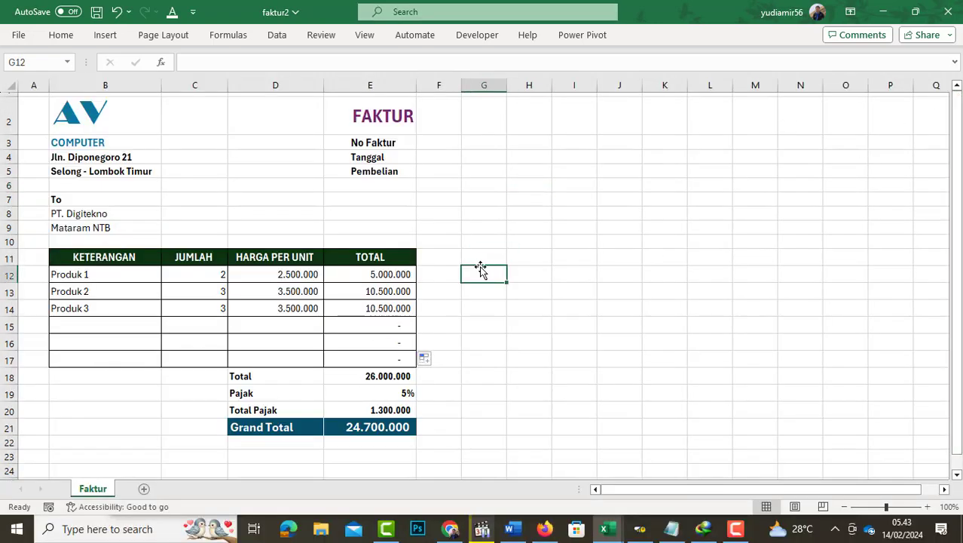
left_click(473, 291)
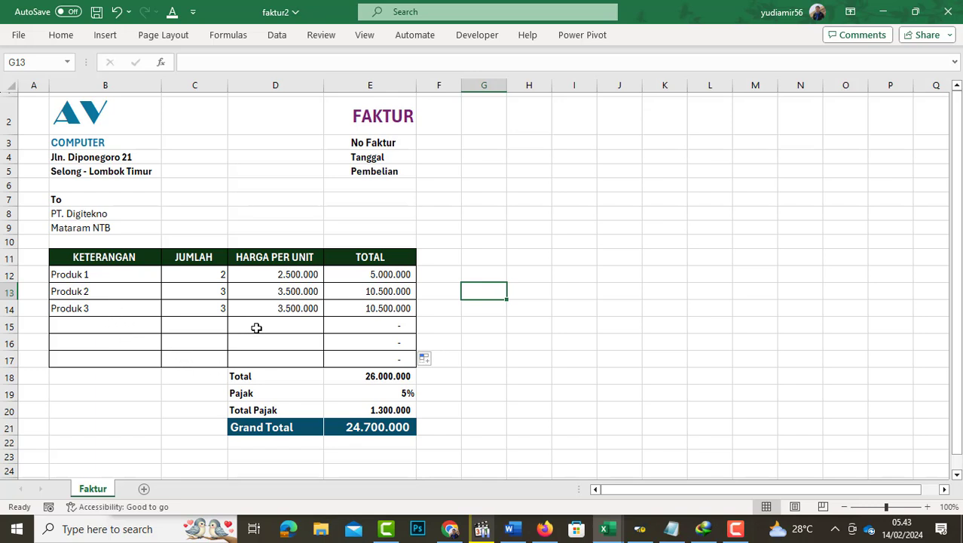
left_click(55, 39)
left_click(721, 96)
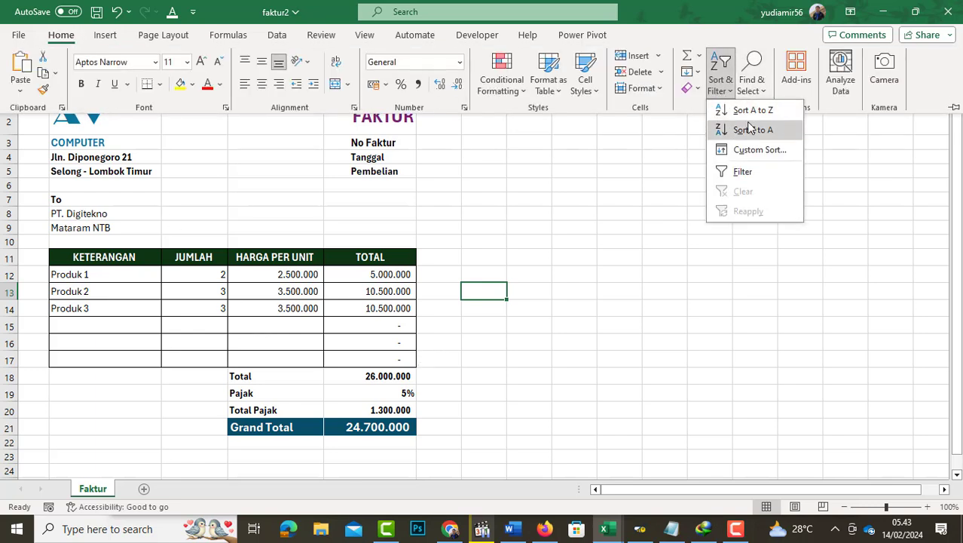
left_click(385, 259)
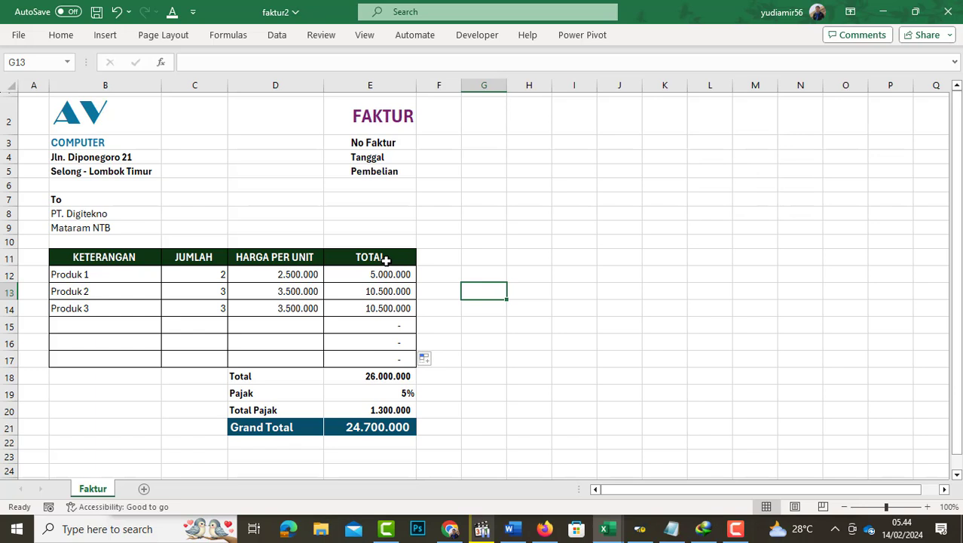
left_click_drag(53, 261, 386, 360)
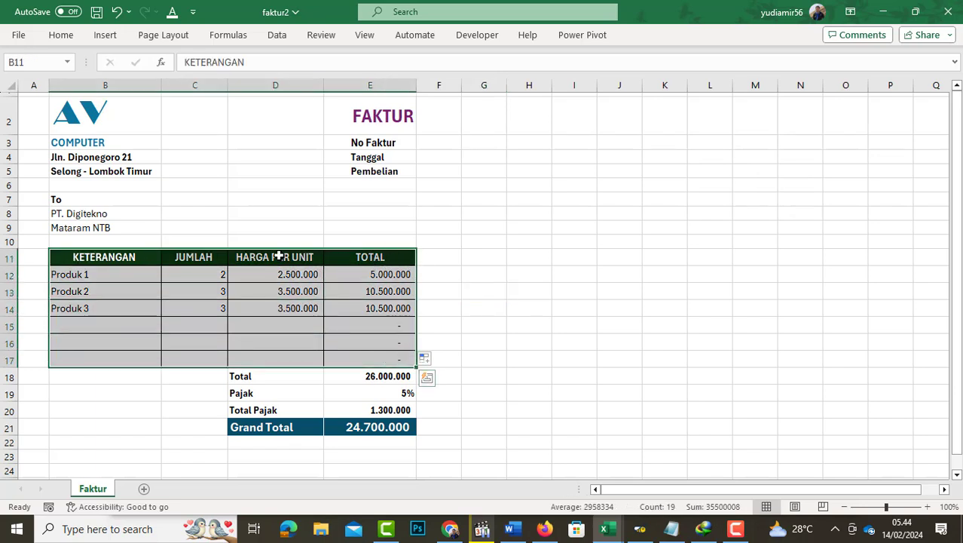
left_click(441, 260)
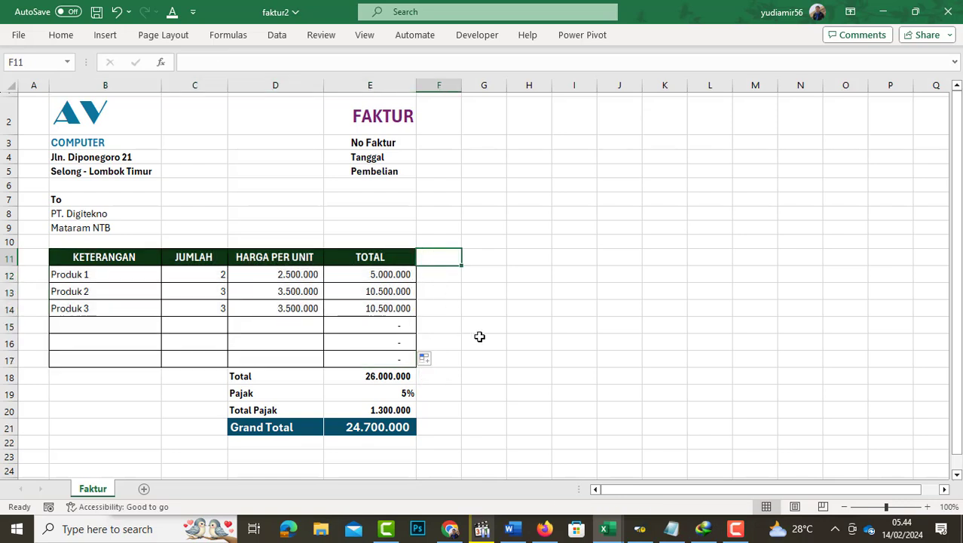
Add the header "kolom bantu" in cell F11, next to the TOTAL column
left_click(433, 324)
left_click(438, 256)
type("kolom bantu")
key("Return")
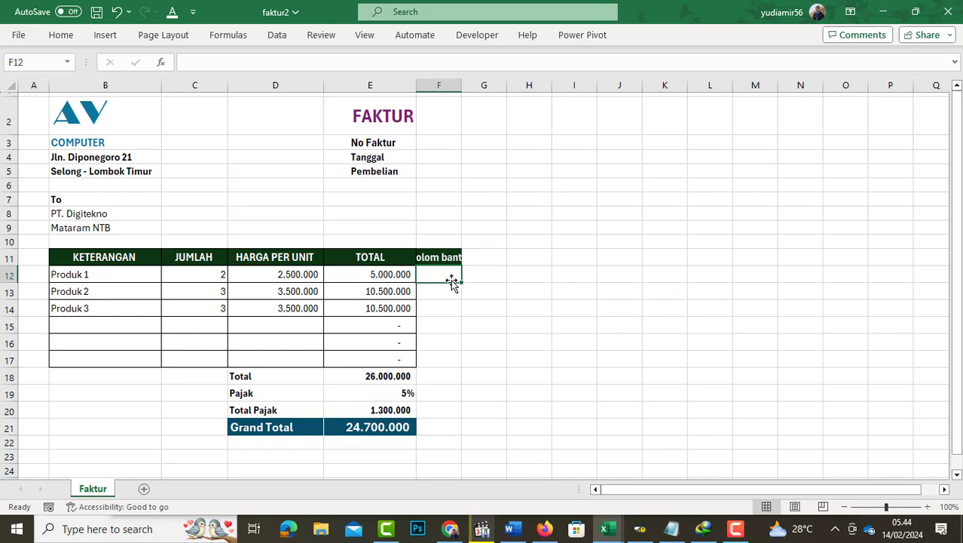
Enter the formula =IF(ISBLANK(B11)=FALSE;1;0) in cell F12 of the kolom bantu column
type("=")
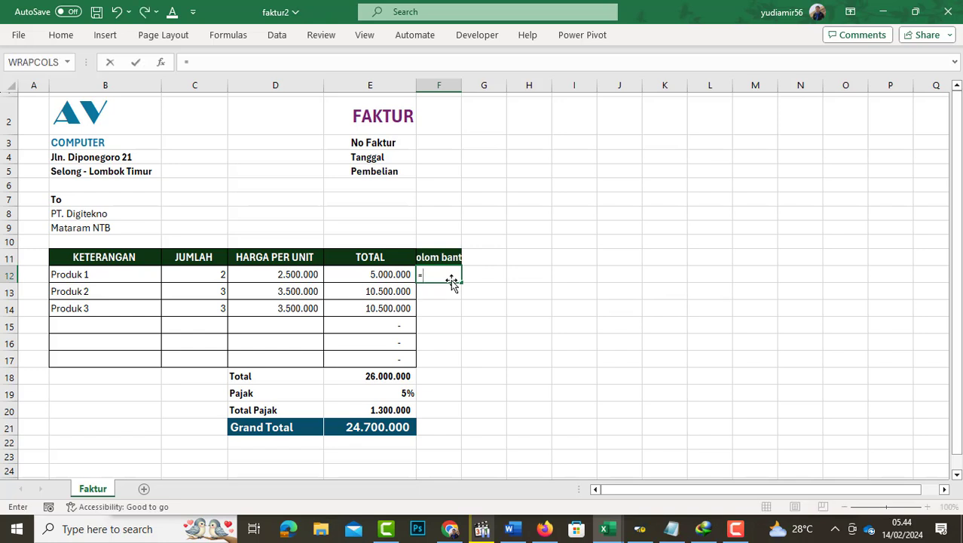
type("IF(ISB")
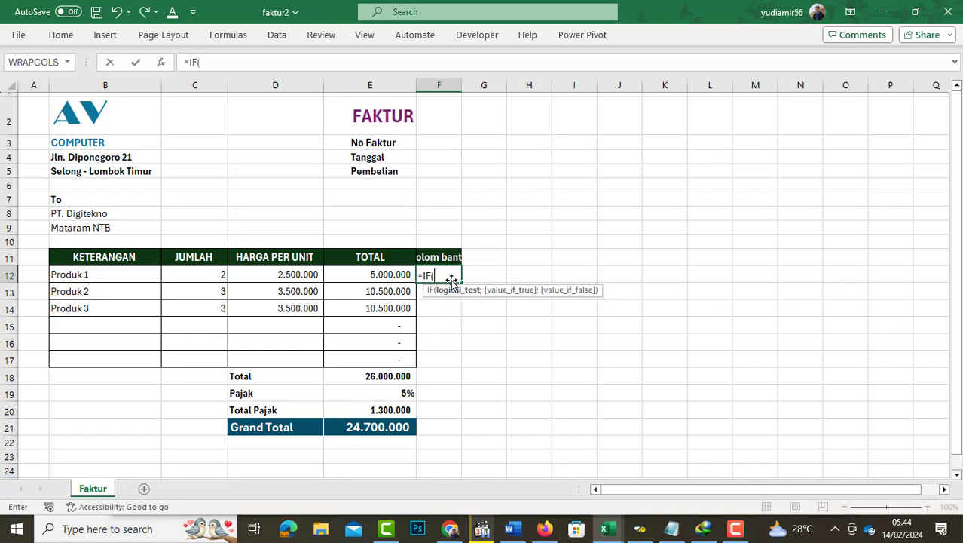
key("Tab")
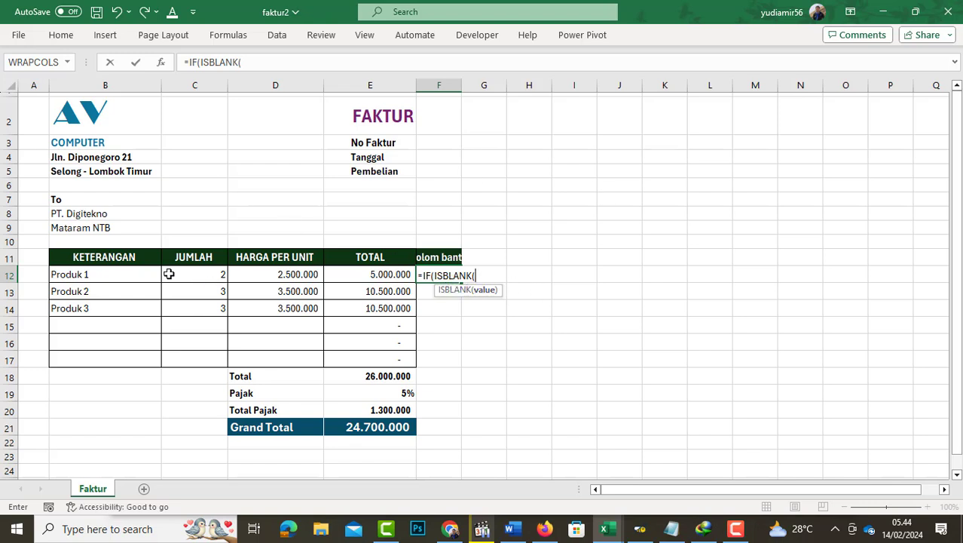
left_click(121, 257)
type(")=FALSE")
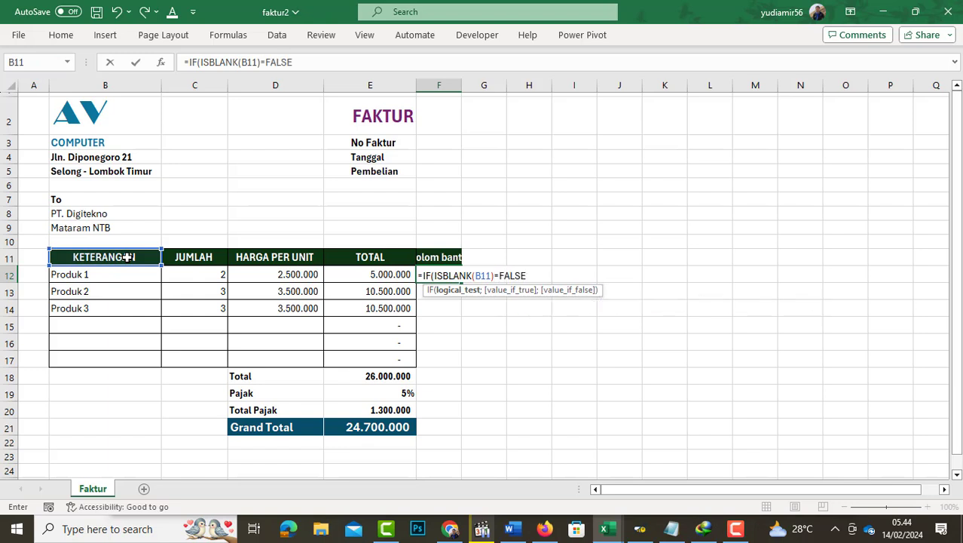
type(";1;0")
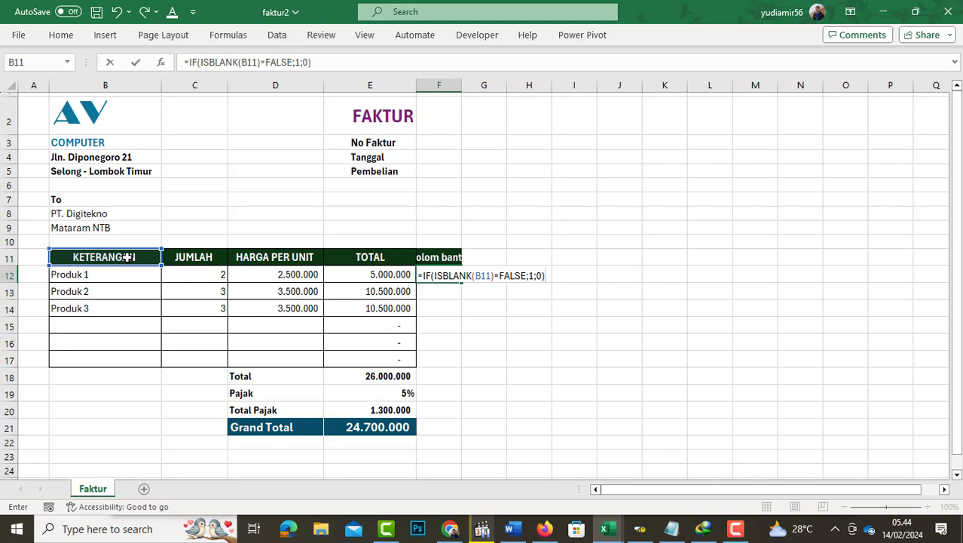
key("Return")
Fill the kolom bantu formula from F12 down to F17
key("Up")
left_click_drag(460, 282, 465, 372)
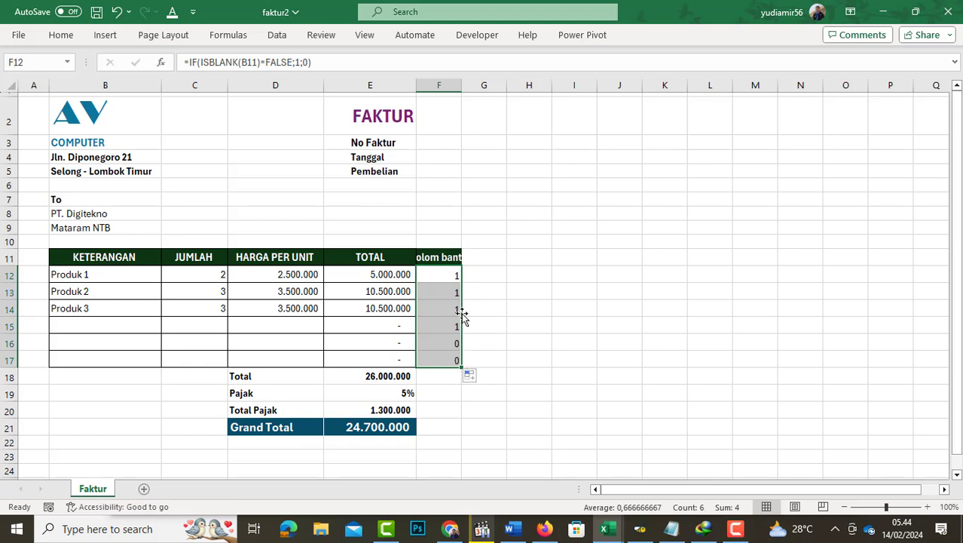
left_click(456, 287)
left_click(436, 278)
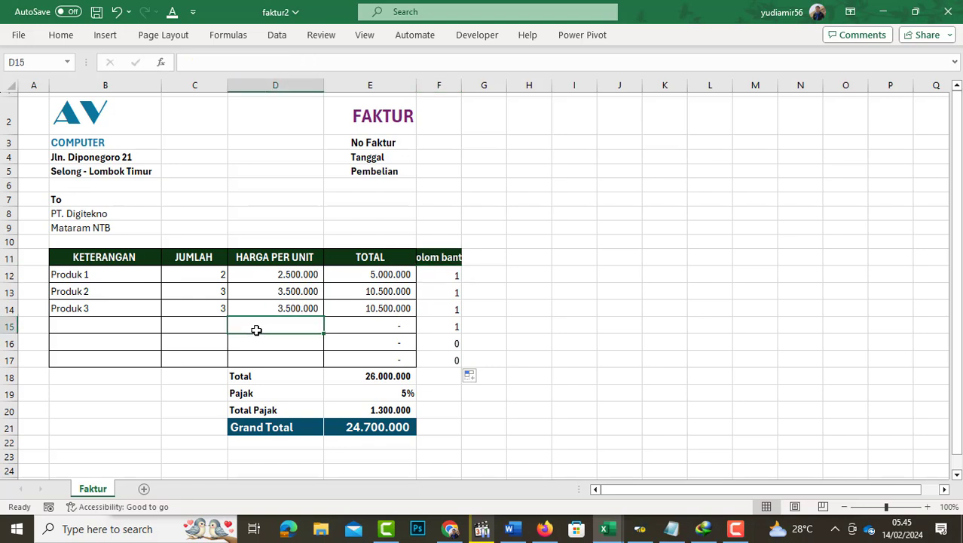
Convert the range B11:F17 into an Excel table with headers
left_click_drag(69, 258, 449, 362)
left_click(518, 356)
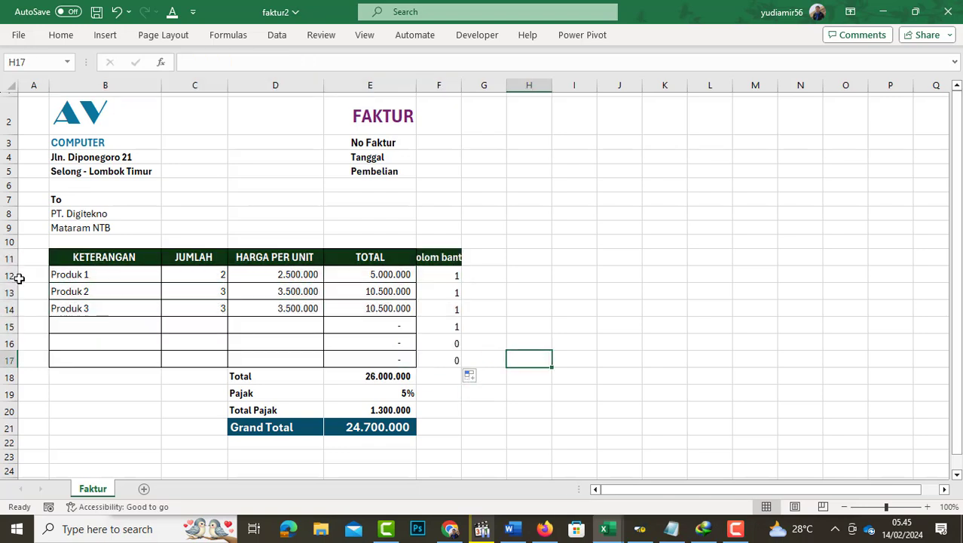
left_click_drag(69, 258, 442, 363)
key("ctrl+t")
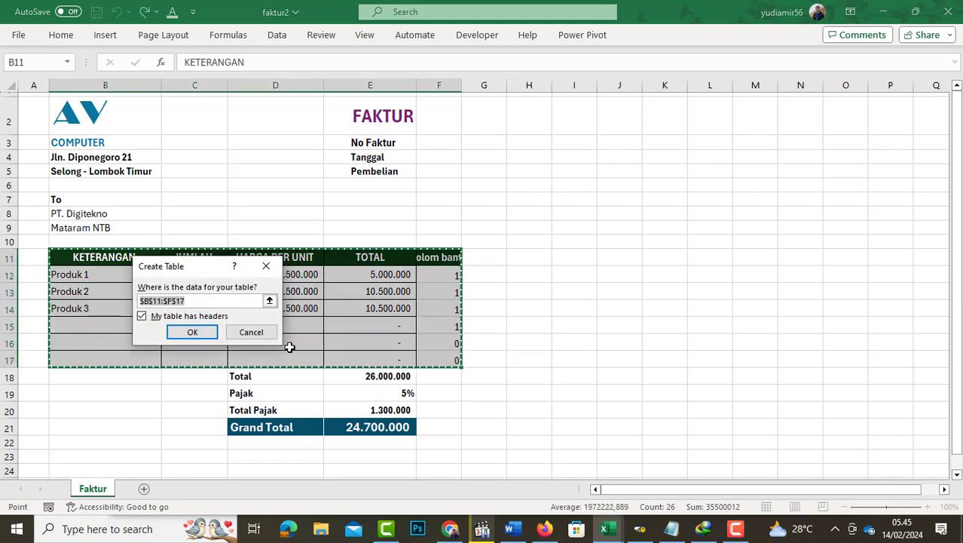
left_click(191, 333)
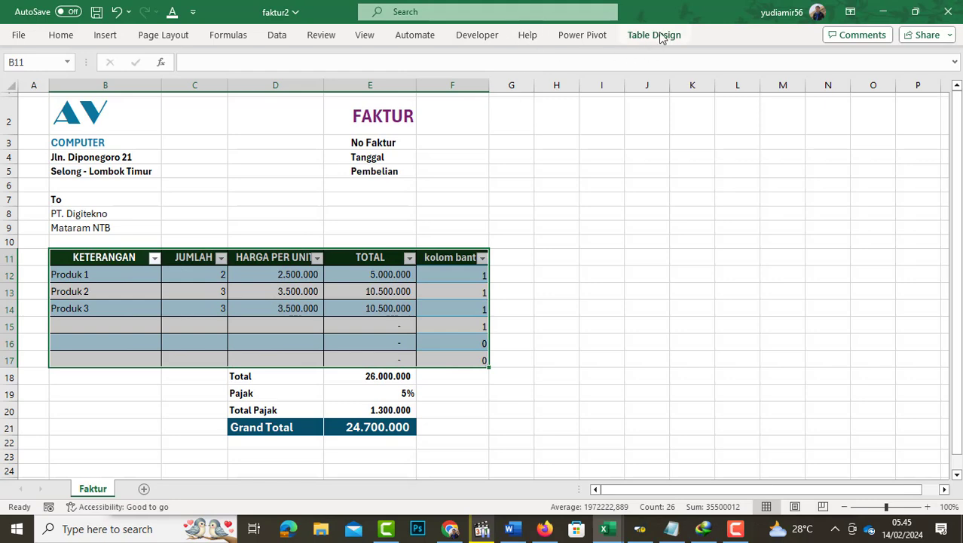
Name the new product table FAKTUR
left_click(654, 35)
left_click(27, 74)
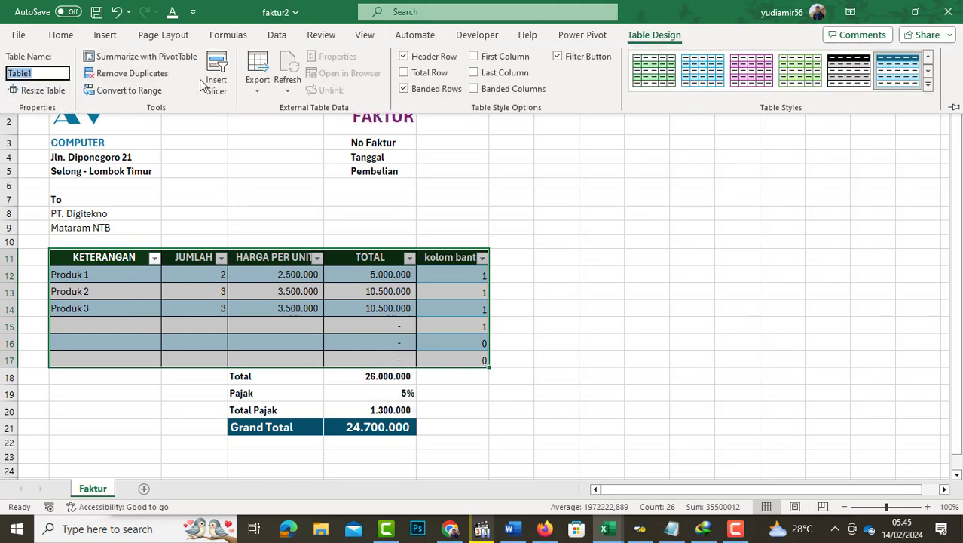
type("FAKTUR")
key("Return")
left_click(464, 329)
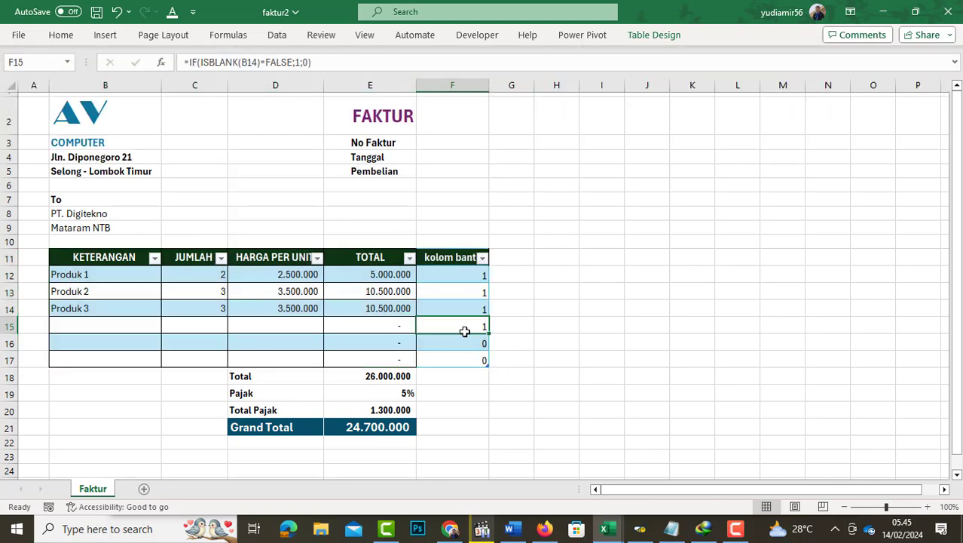
Filter the kolom bantu column to show only rows with the value 1
left_click(483, 257)
left_click(329, 376)
left_click(415, 493)
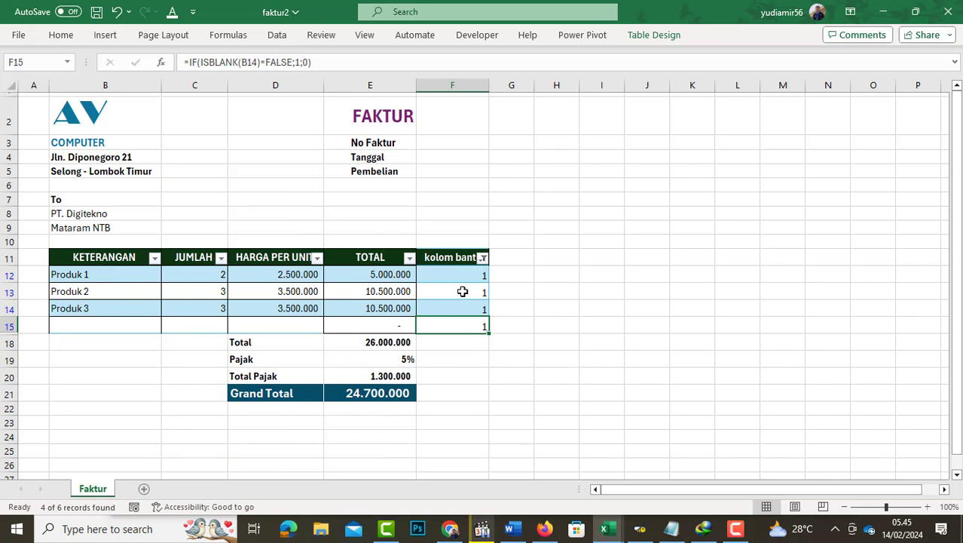
Try the kolom bantu filter with only the value 0, and set it back to only the value 1
left_click(482, 257)
left_click(330, 389)
left_click(333, 377)
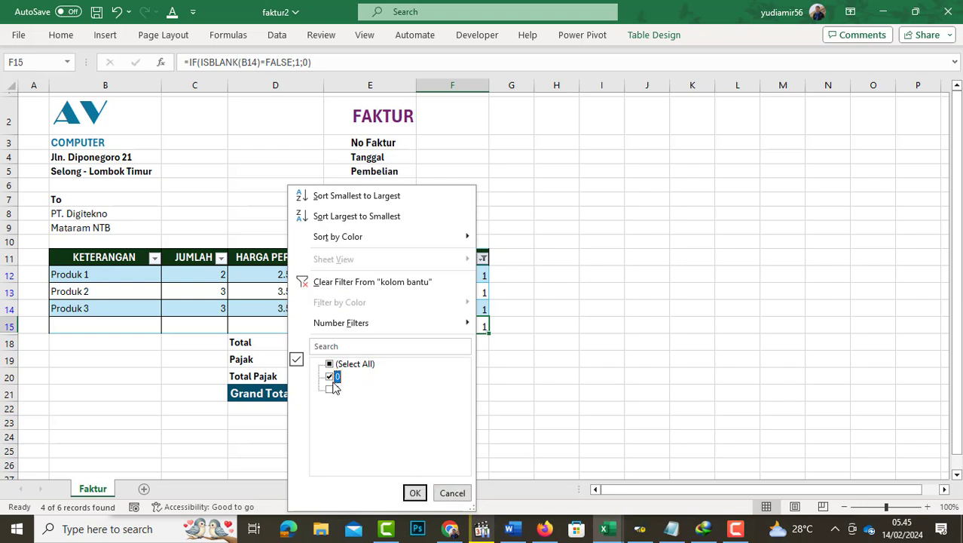
left_click(415, 493)
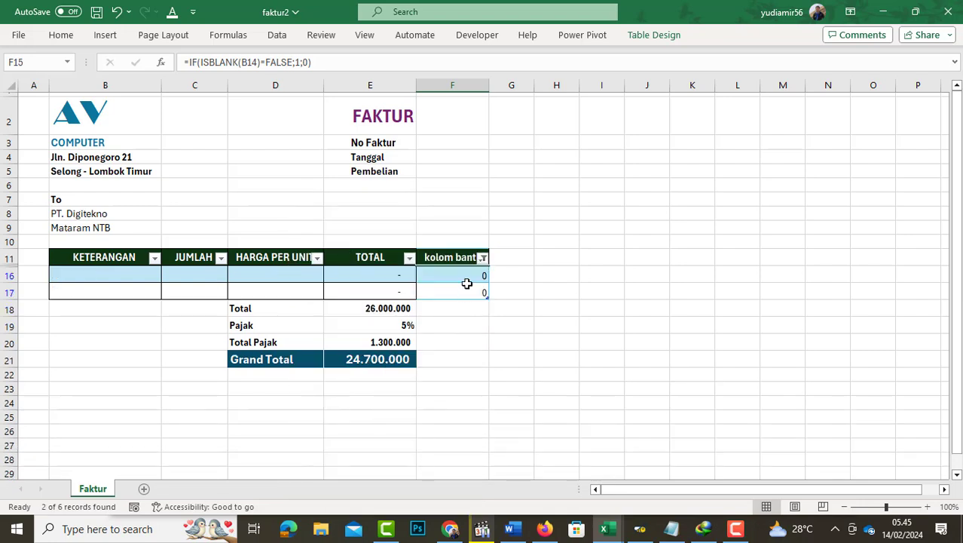
left_click(482, 258)
left_click(331, 389)
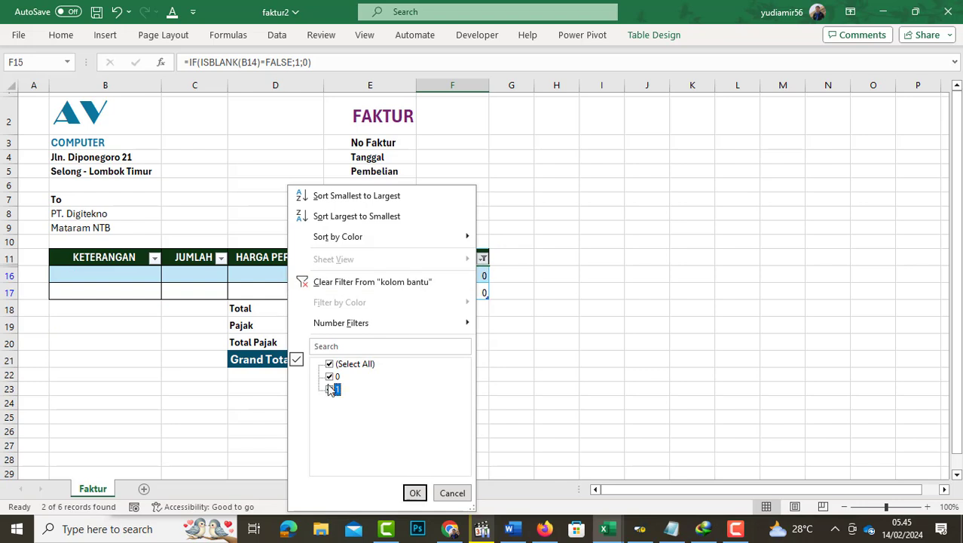
left_click(415, 493)
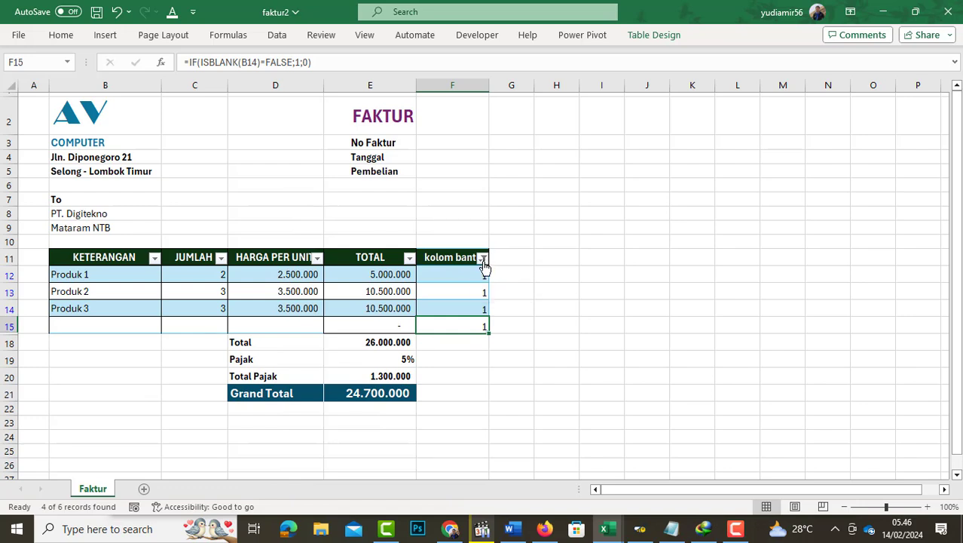
left_click(101, 327)
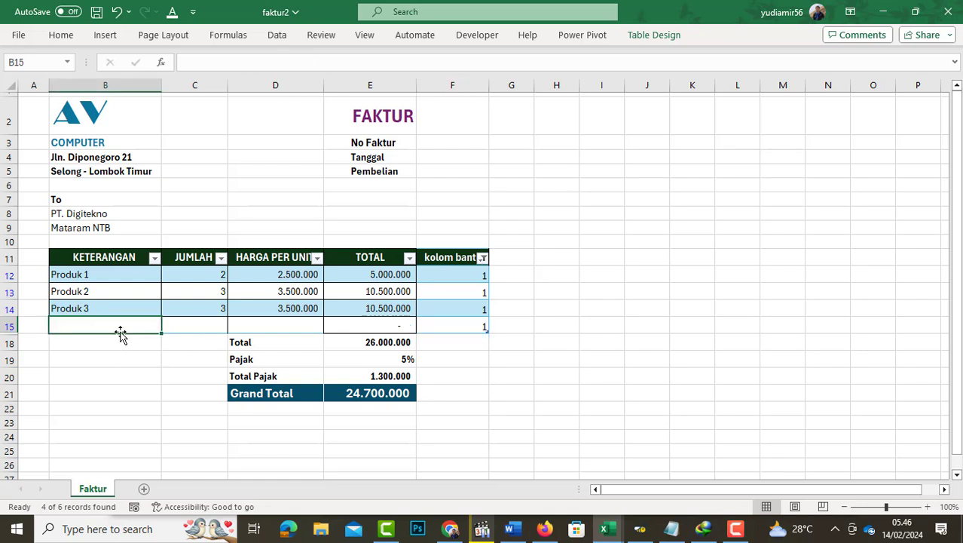
left_click(514, 311)
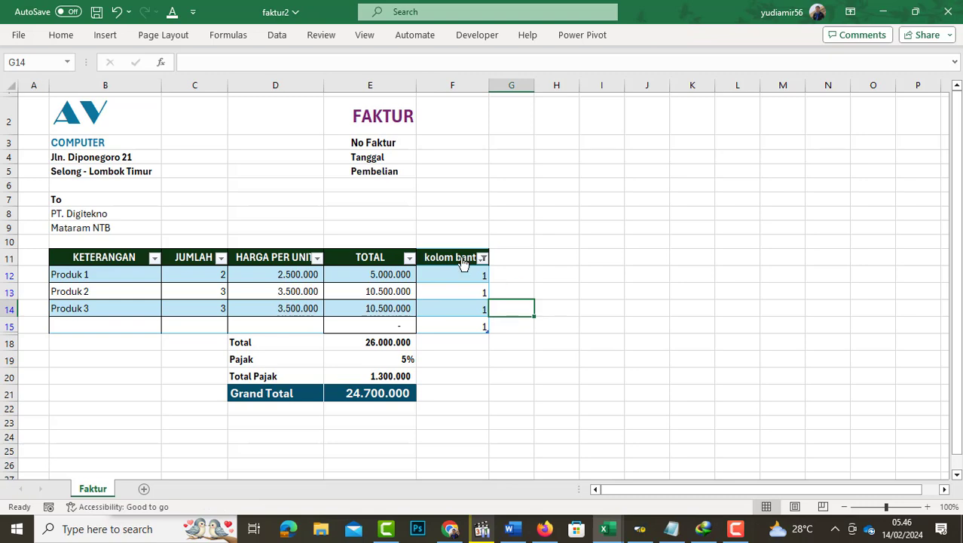
Add a Worksheet_Change event procedure to the Faktur sheet's code and delete the empty Worksheet_SelectionChange procedure
right_click(108, 491)
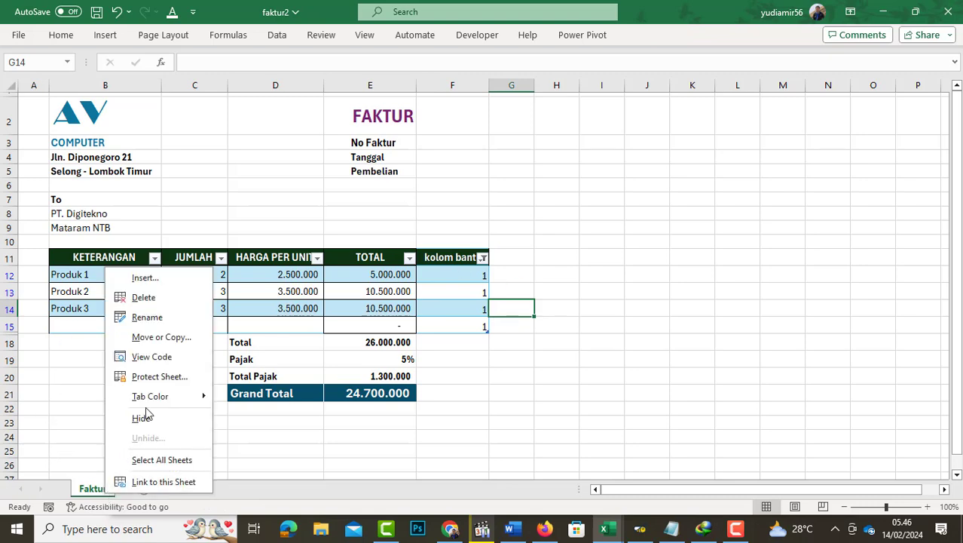
left_click(163, 360)
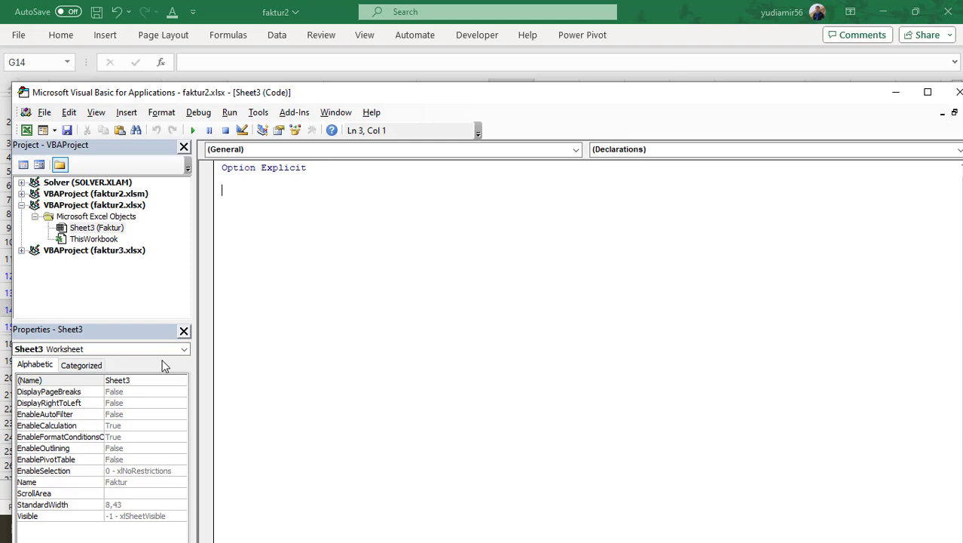
left_click(257, 150)
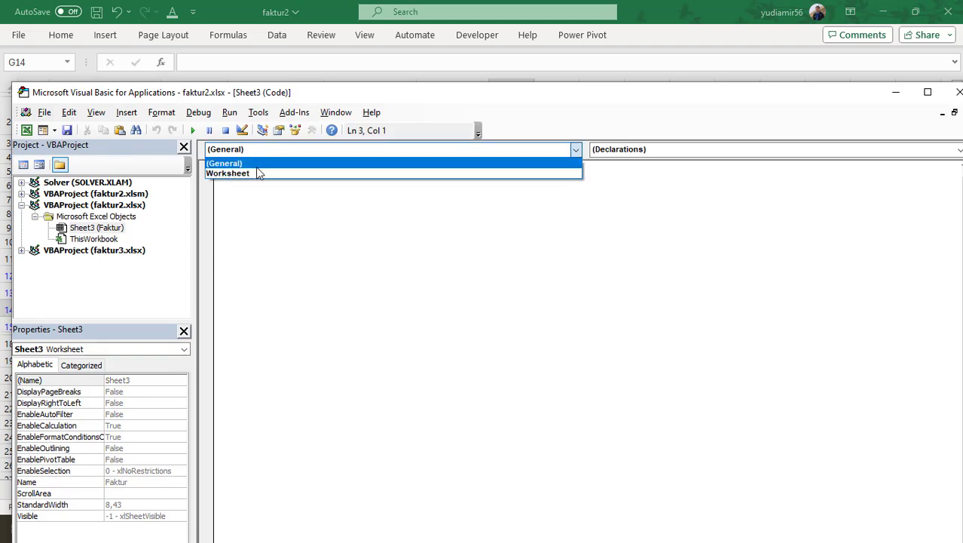
left_click(256, 173)
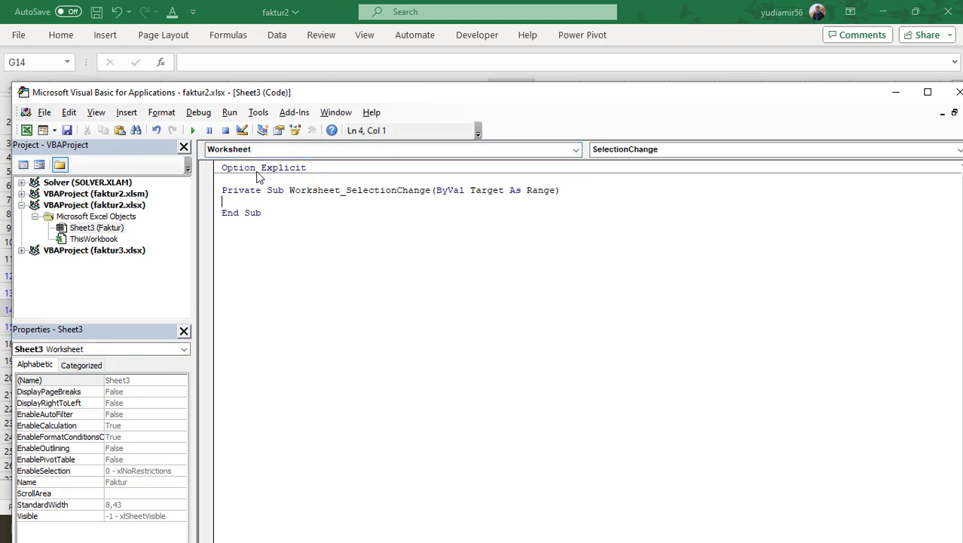
left_click(653, 150)
left_click(644, 212)
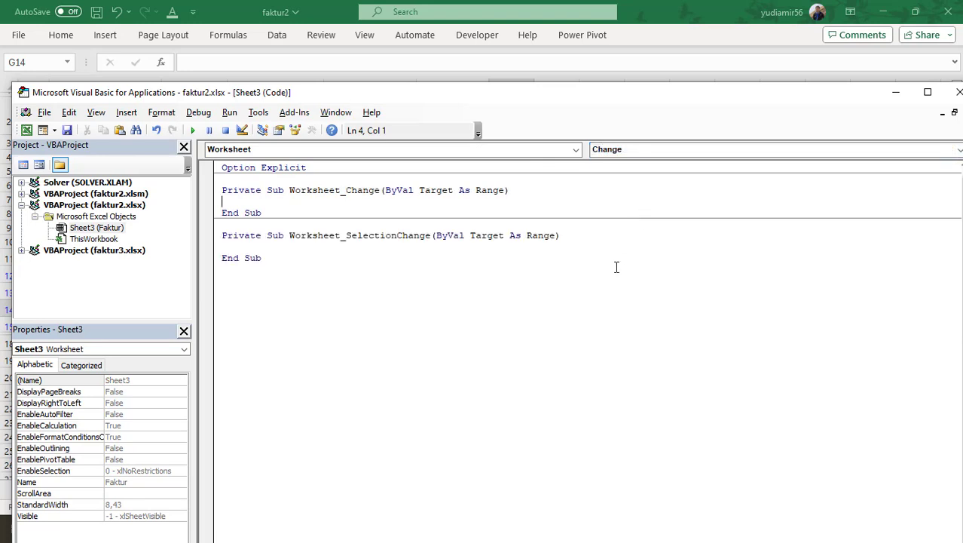
left_click_drag(212, 258, 212, 240)
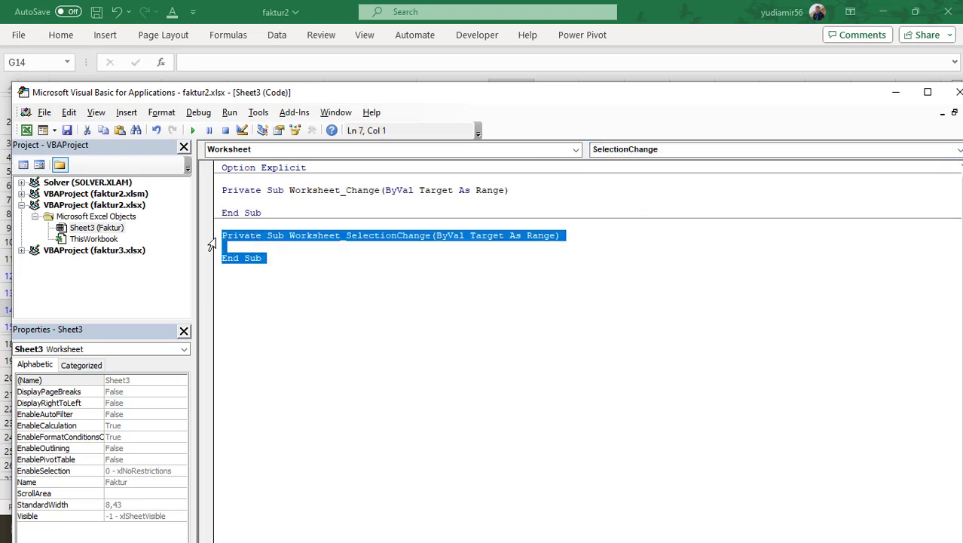
key("Delete")
Reference the invoice table inside the Worksheet_Change procedure with me.ListObjects("FAKTUR")
left_click(258, 203)
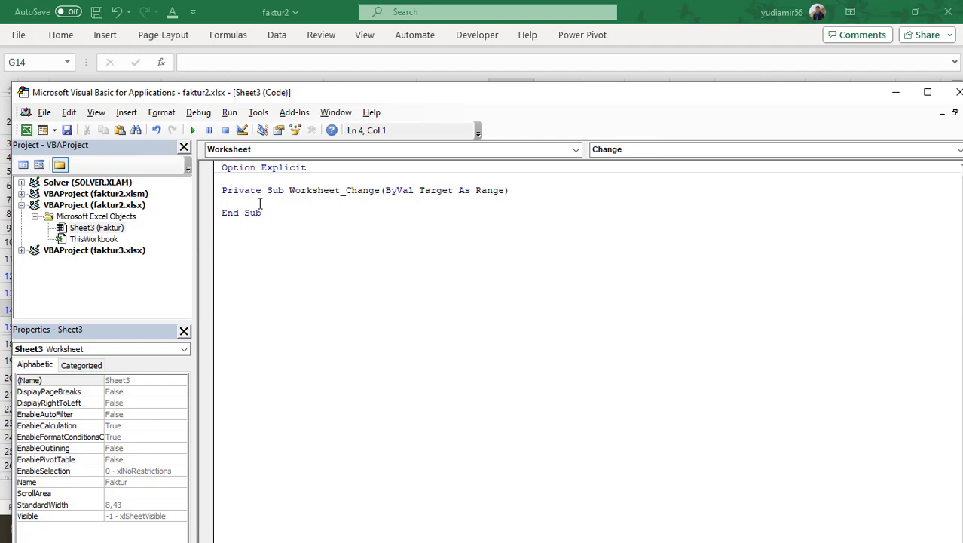
type("me.")
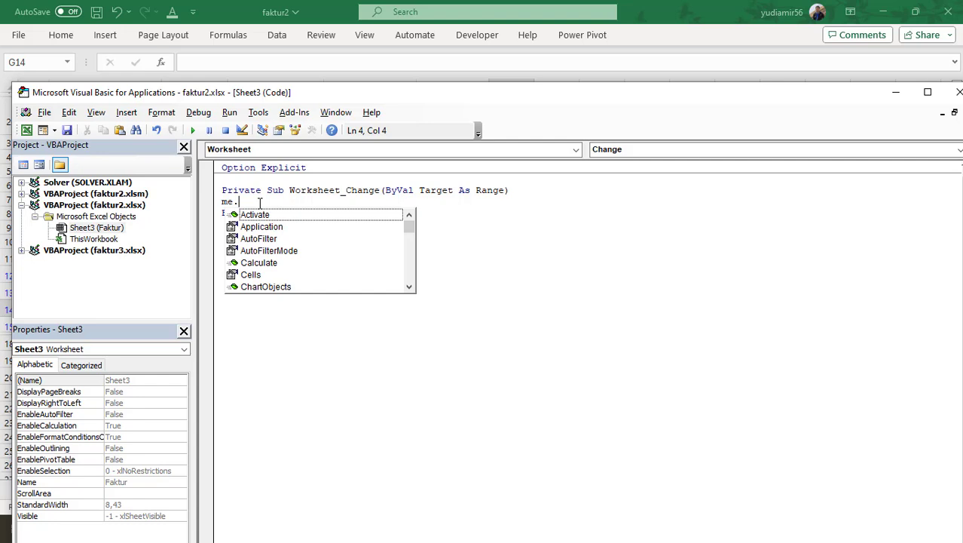
type("List")
key("Tab")
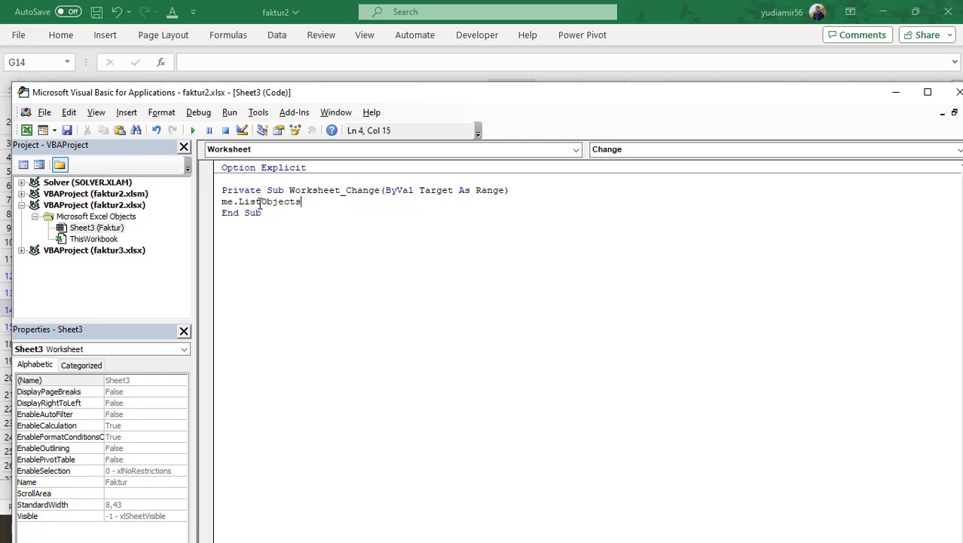
type("(\"")
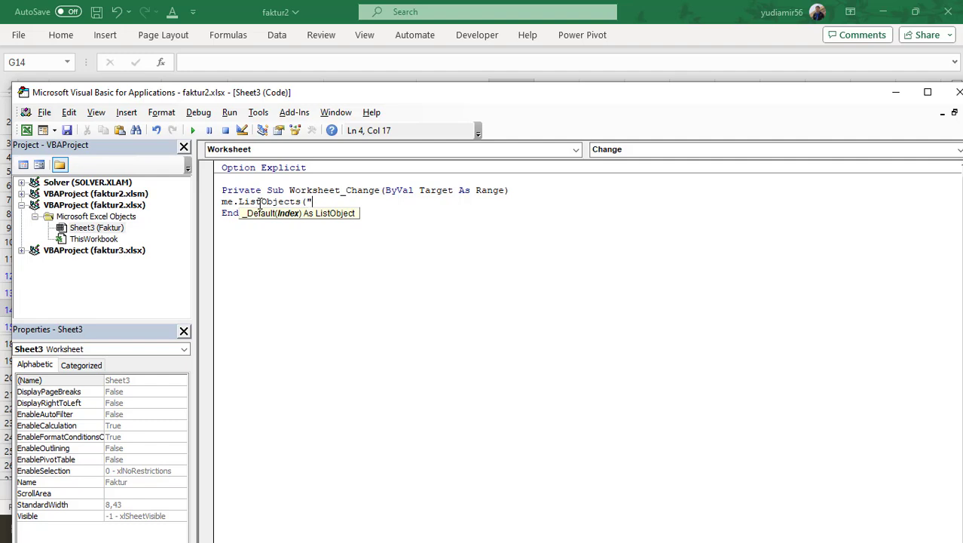
type("FAKTUR\")")
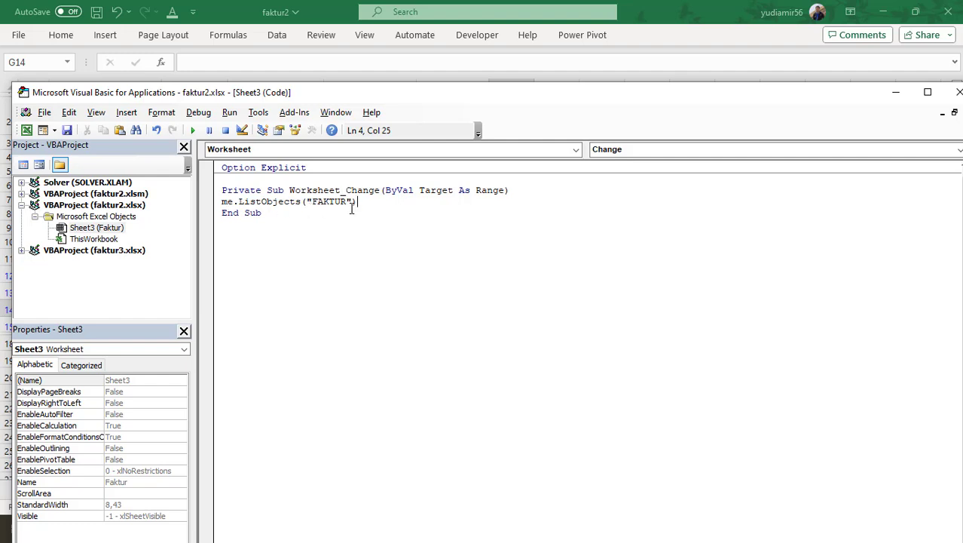
Complete the table reference with .AutoFilter.ApplyFilter to reapply the filter on every sheet change
type(".")
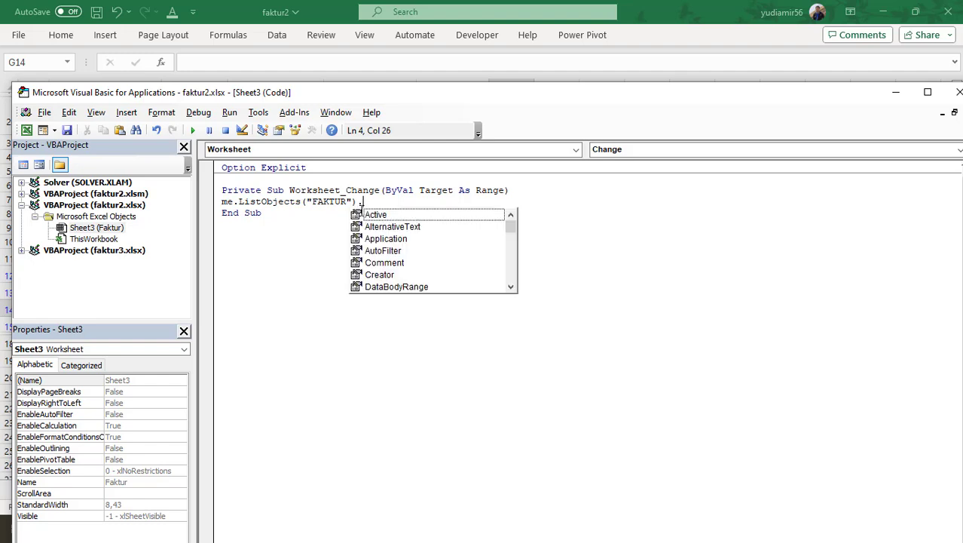
key("Down")
key("Down")
key("Down")
key("Down")
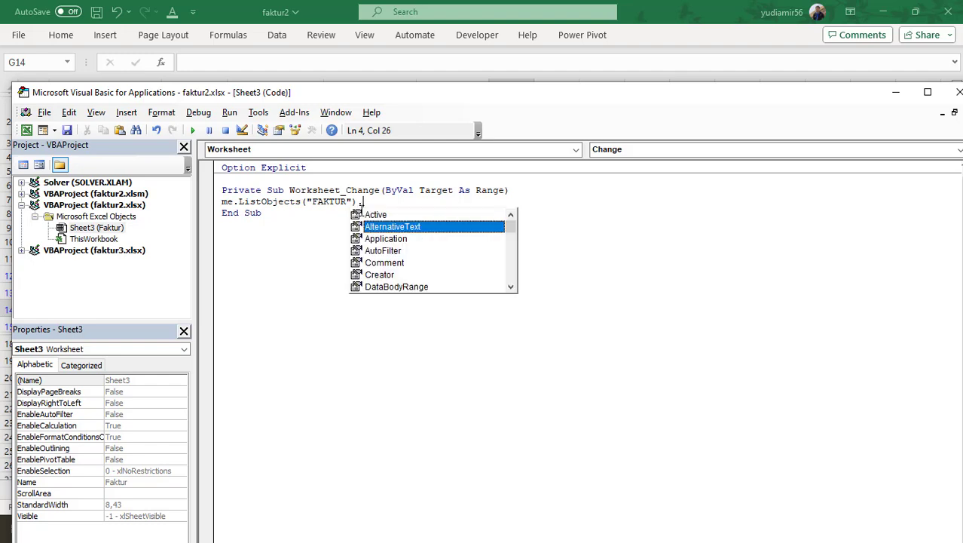
key("Tab")
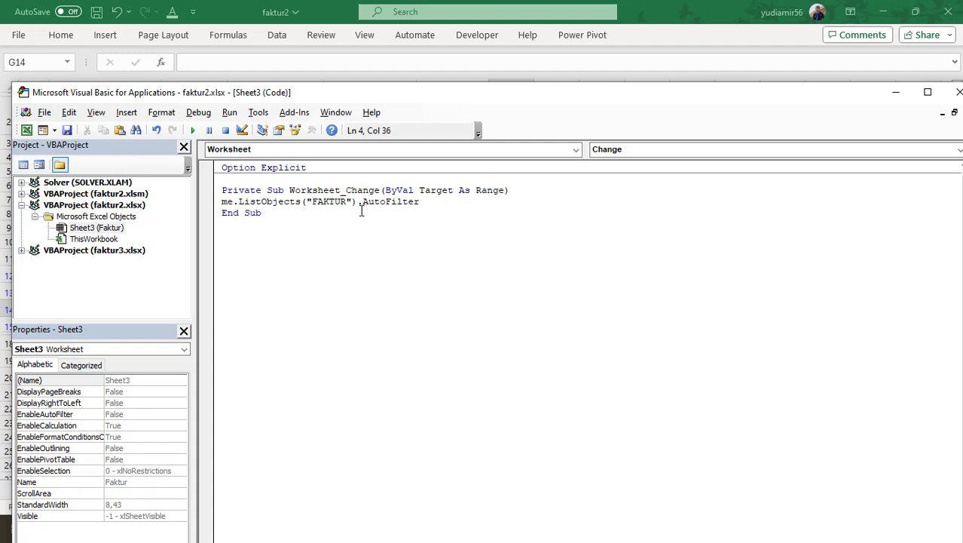
type(".")
key("Down")
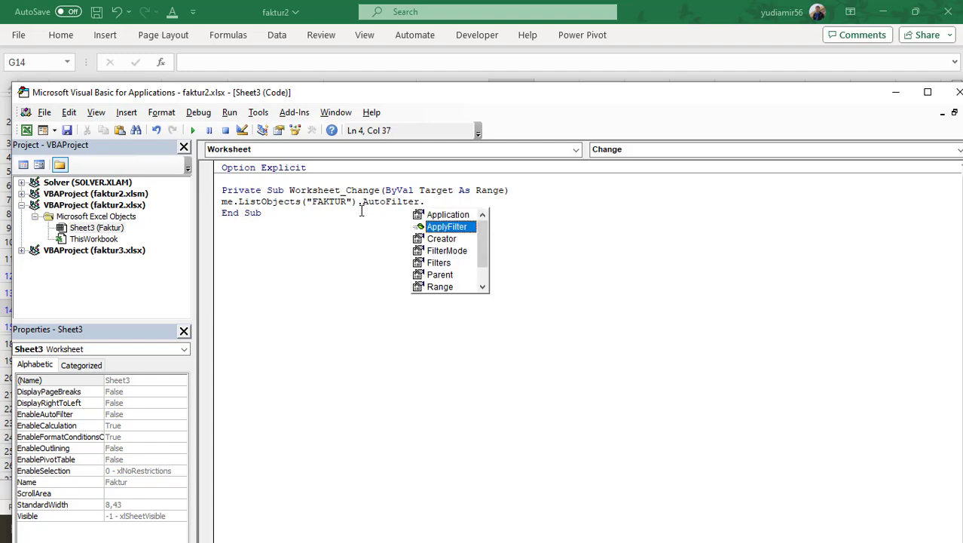
key("Tab")
key("Down")
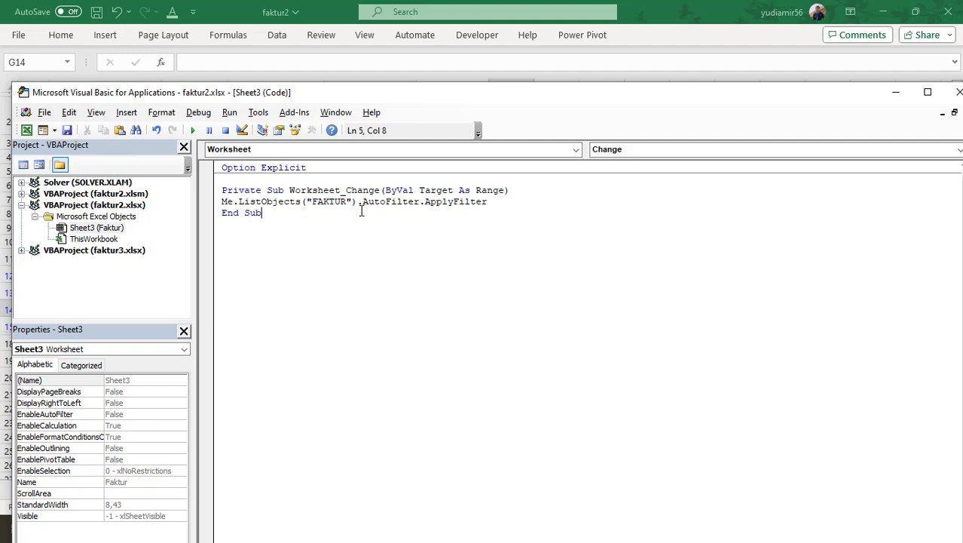
Return to the workbook and enter Produk 4 in the invoice's first empty row with JUMLAH 2 and HARGA PER UNIT 3500000
key("alt+F11")
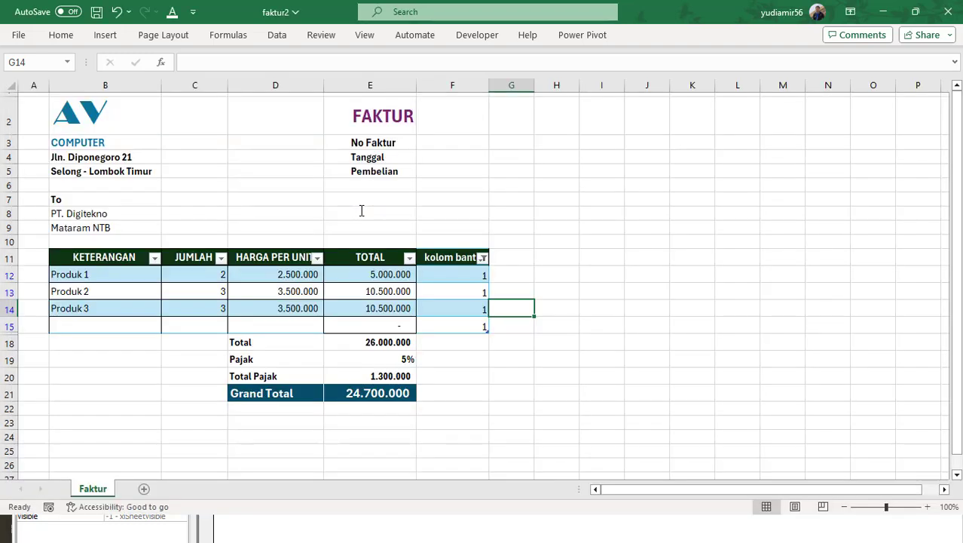
left_click(482, 275)
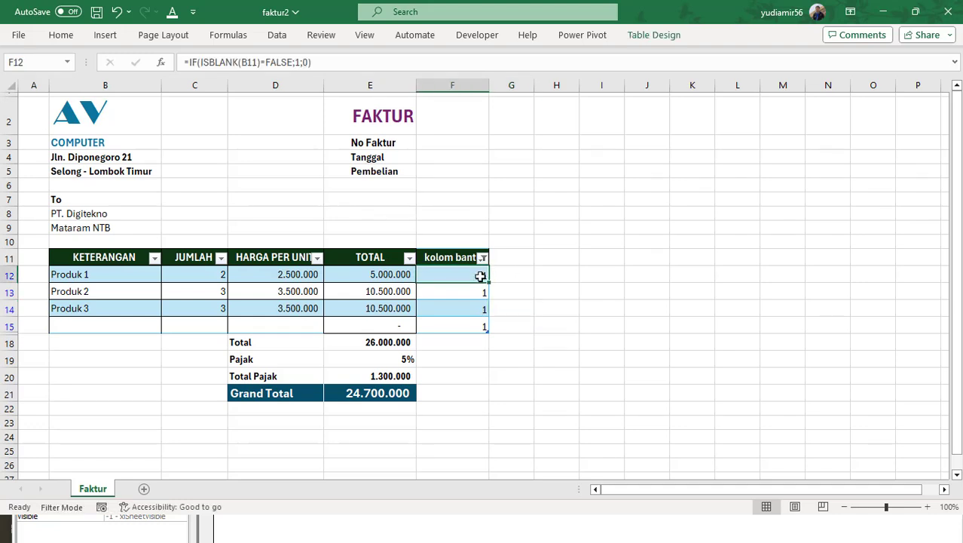
left_click(89, 326)
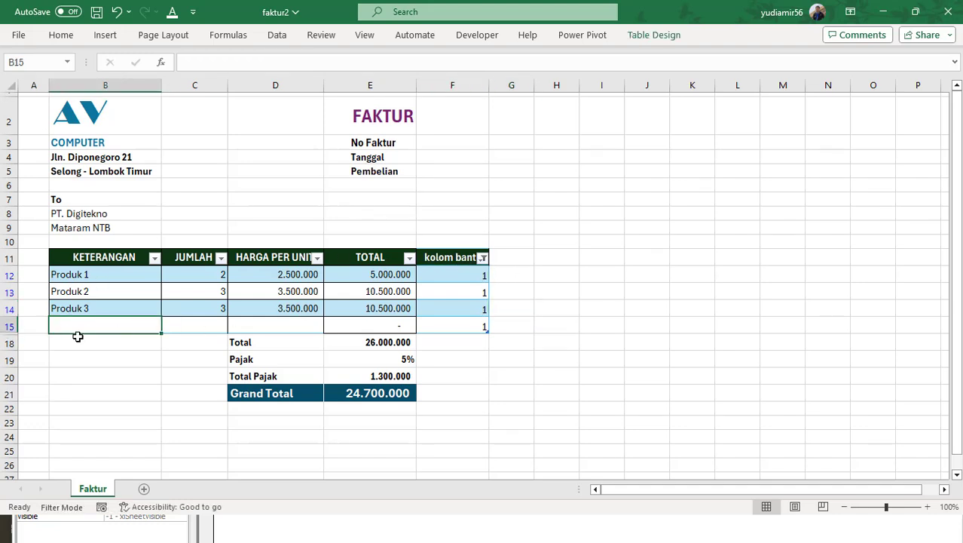
type("P")
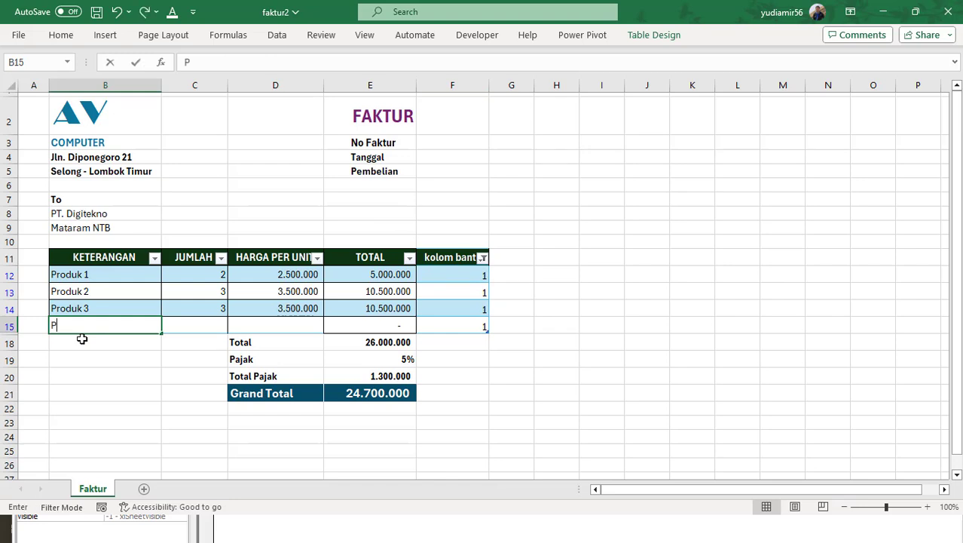
type("roduk 4")
key("Tab")
type("2")
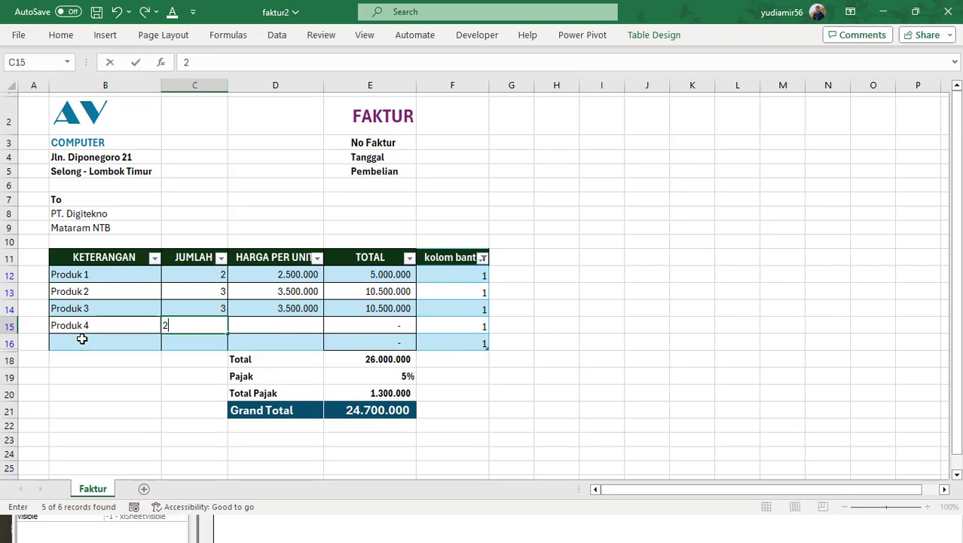
key("Tab")
type("3.5")
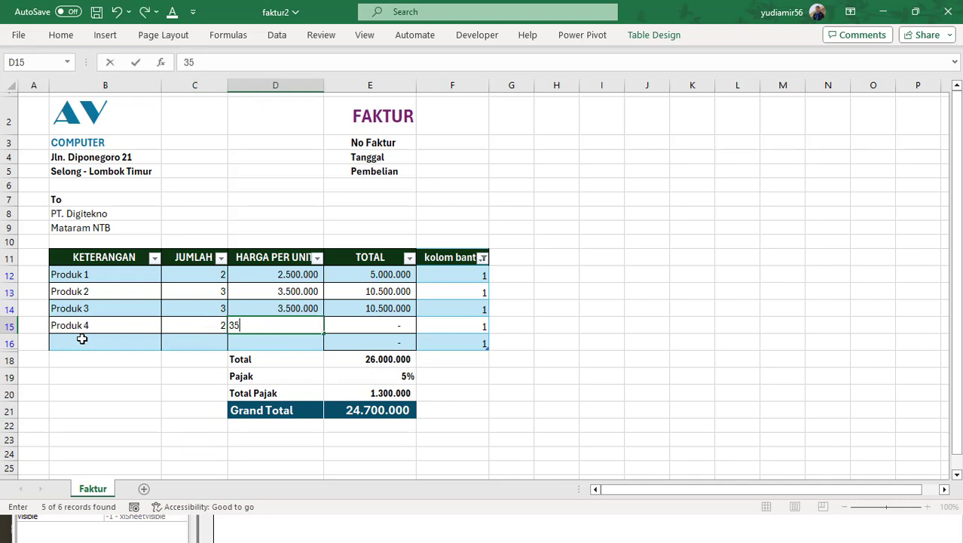
type("00.")
type("00000")
key("Tab")
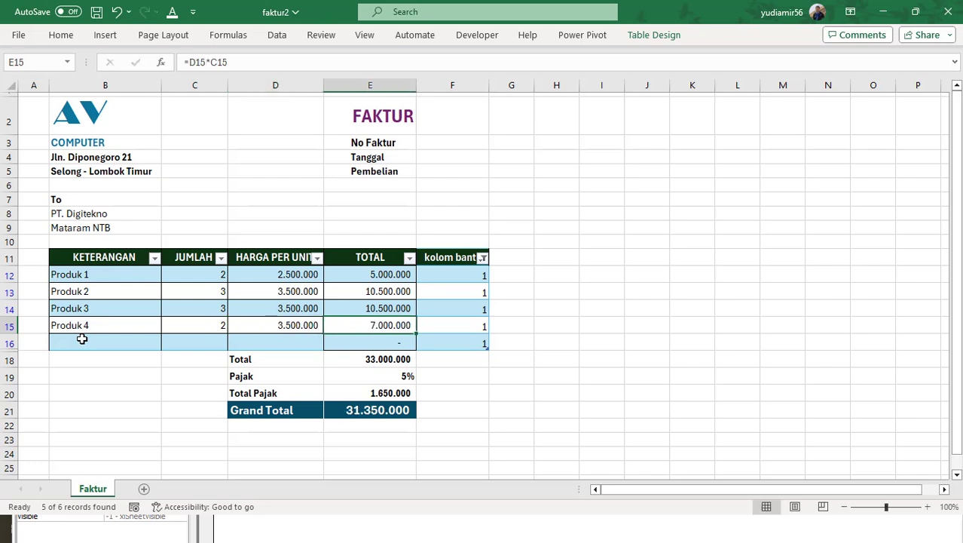
left_click(376, 409)
left_click(399, 375)
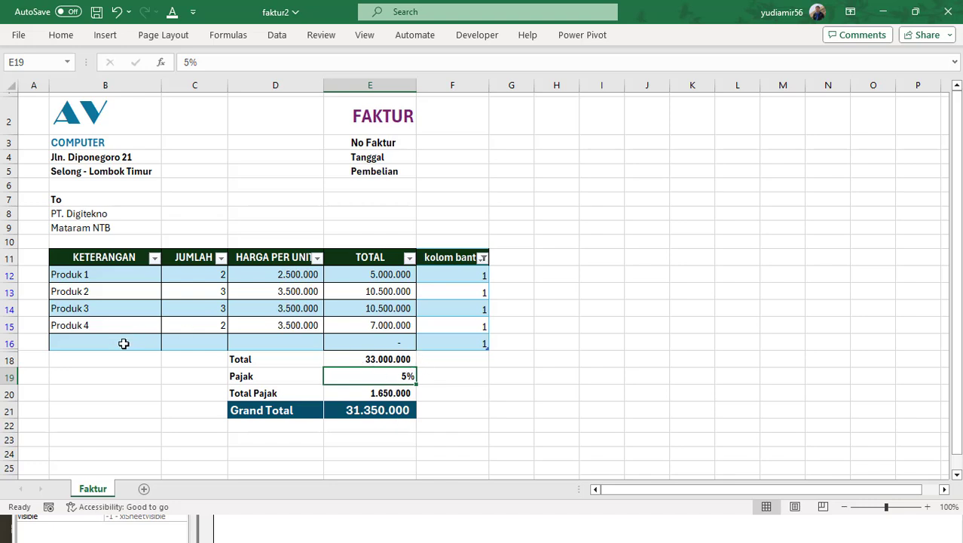
Enter Produk 5 in row 16 of the invoice with JUMLAH 1 and HARGA PER UNIT 4000000
left_click(98, 342)
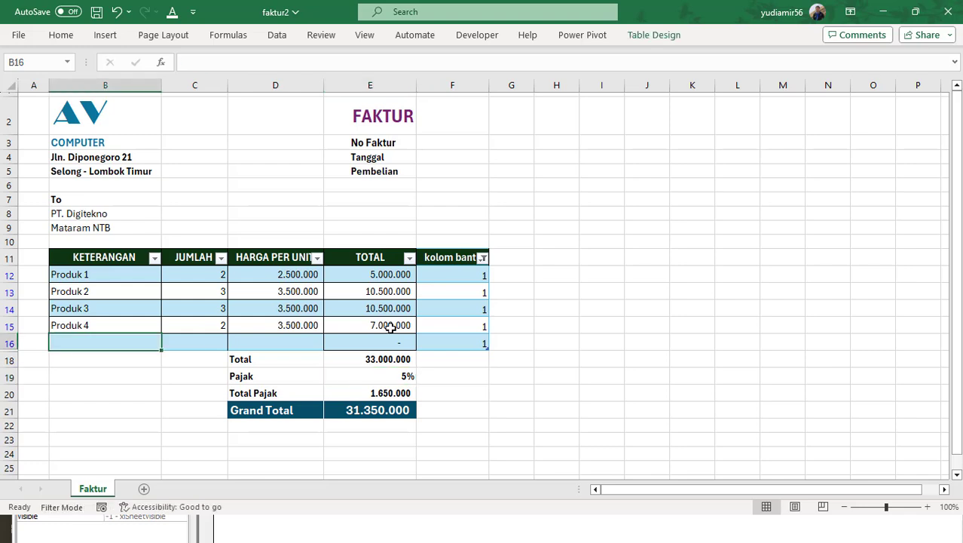
type("Produk 5")
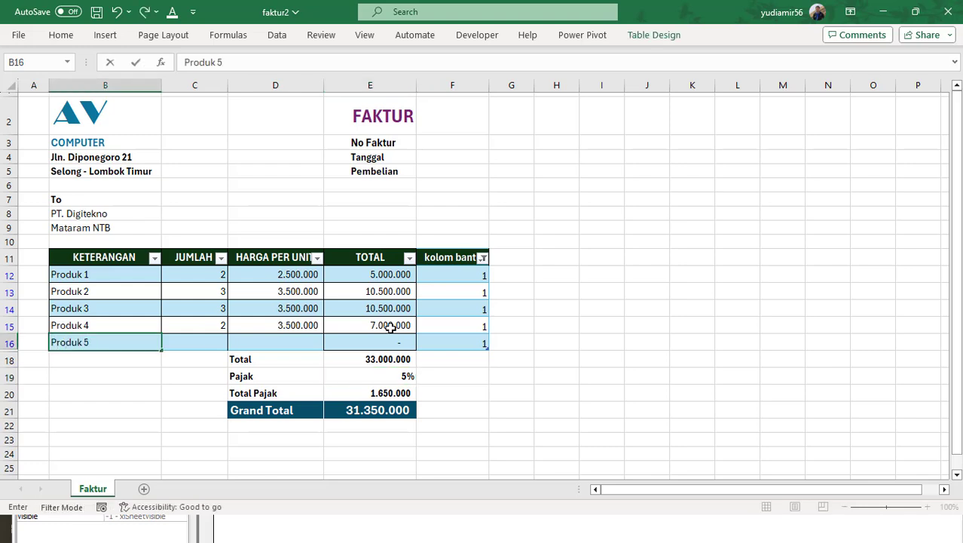
key("Tab")
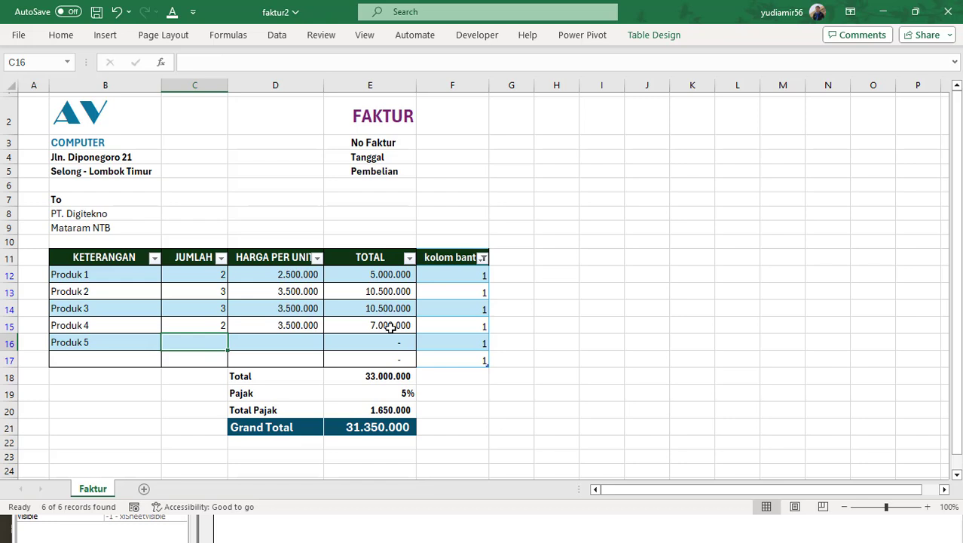
type("1")
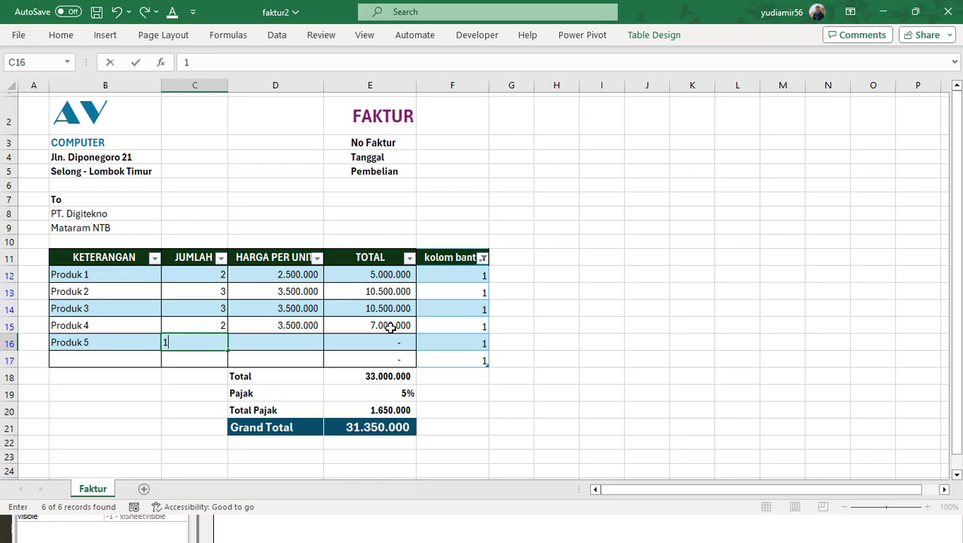
key("Tab")
type("4000000")
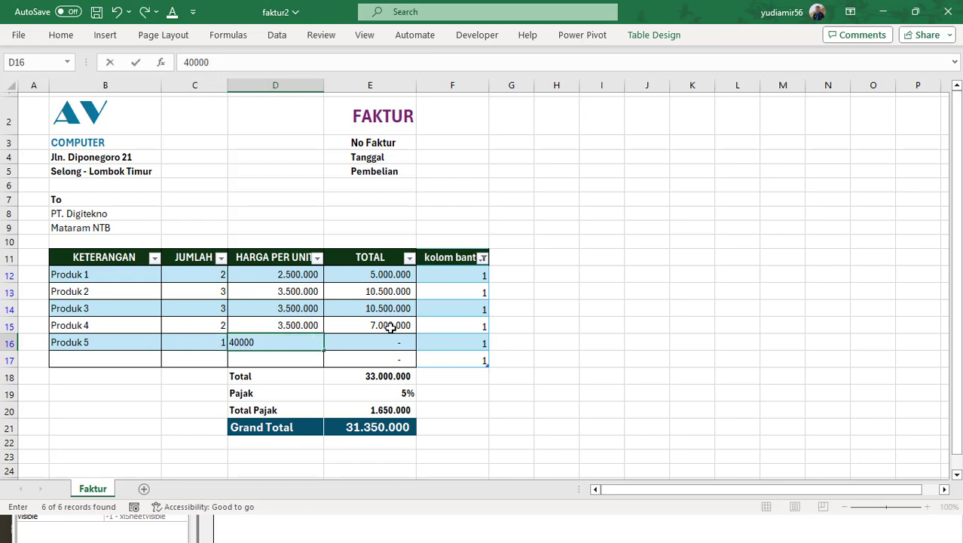
key("Tab")
key("Down")
key("Down")
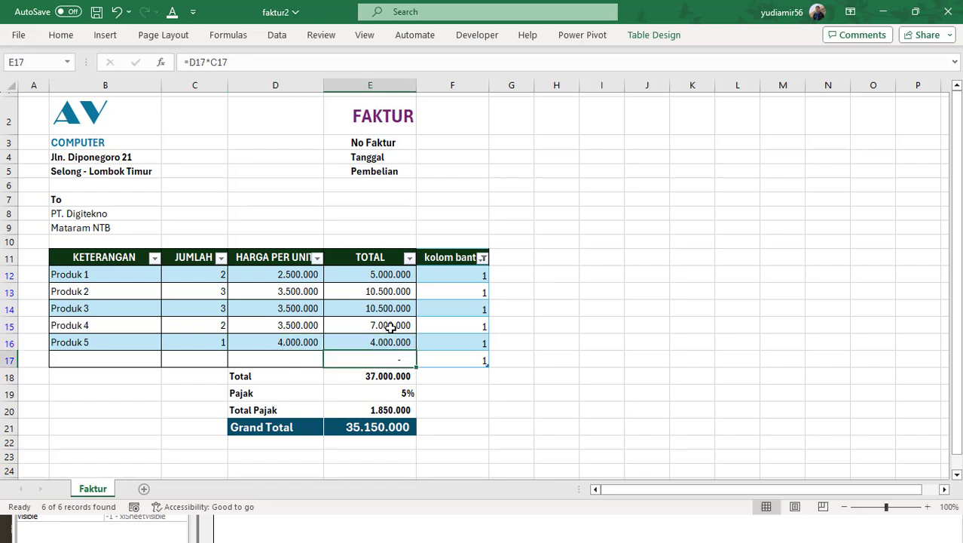
key("Up")
key("Up")
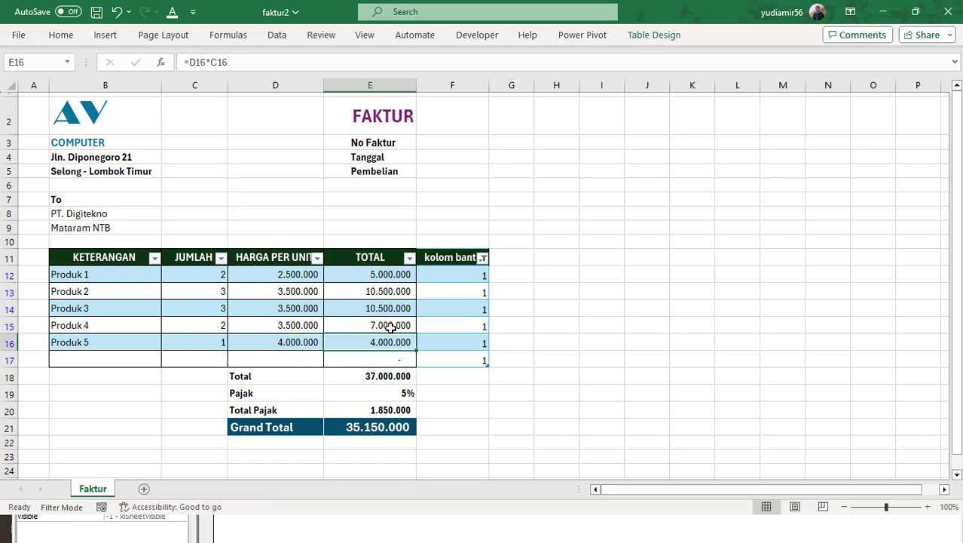
Clear the product name, quantity and unit price of the Produk 5 row
left_click(78, 345)
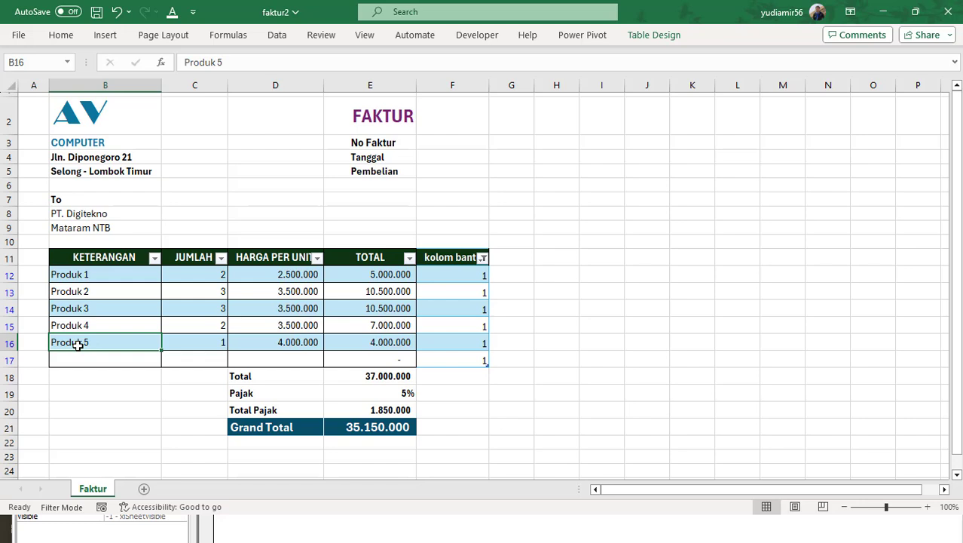
left_click_drag(78, 344, 320, 348)
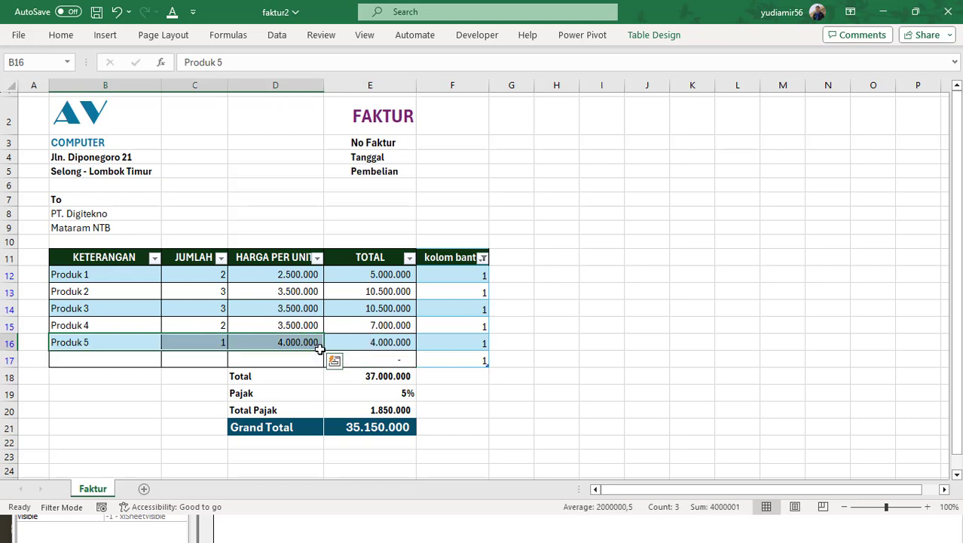
key("Delete")
key("Up")
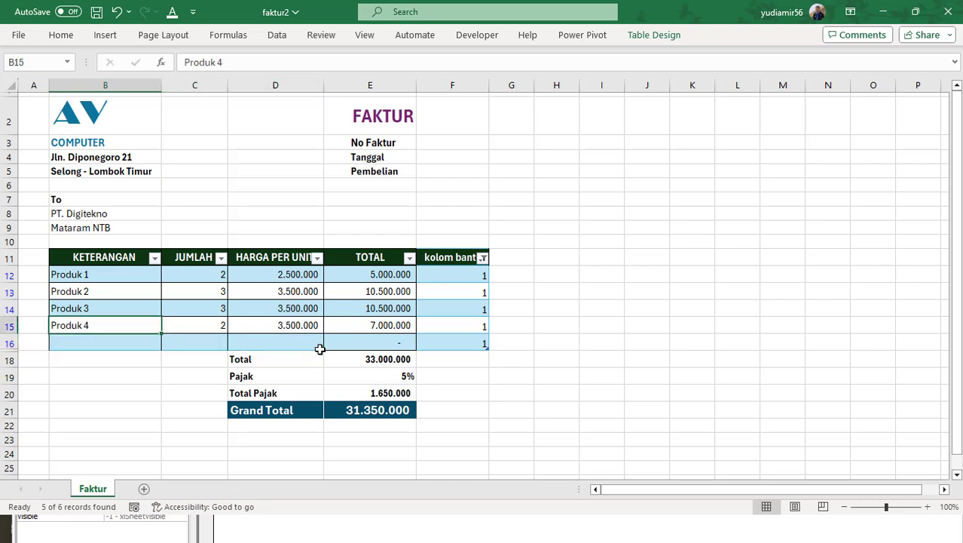
Hide column F, which holds the kolom bantu helper values
left_click(446, 376)
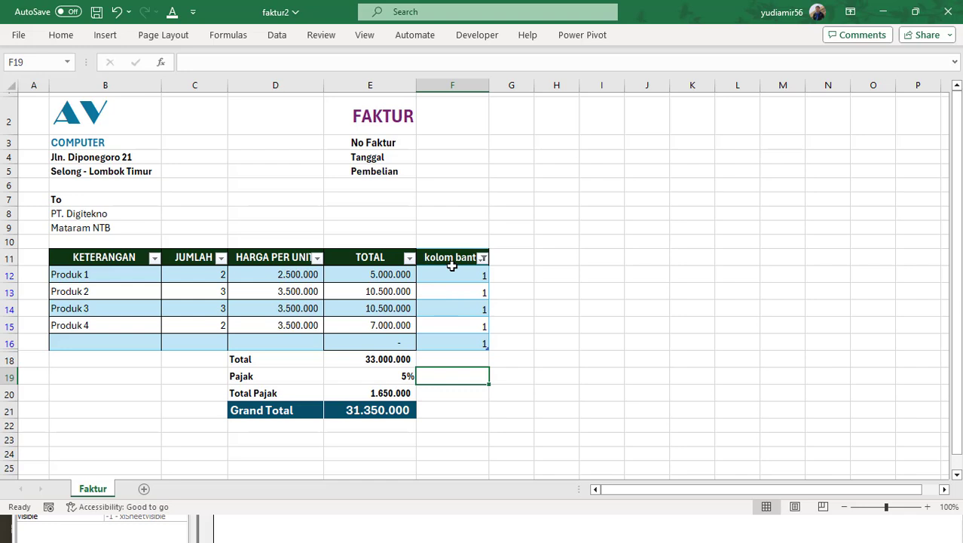
right_click(455, 82)
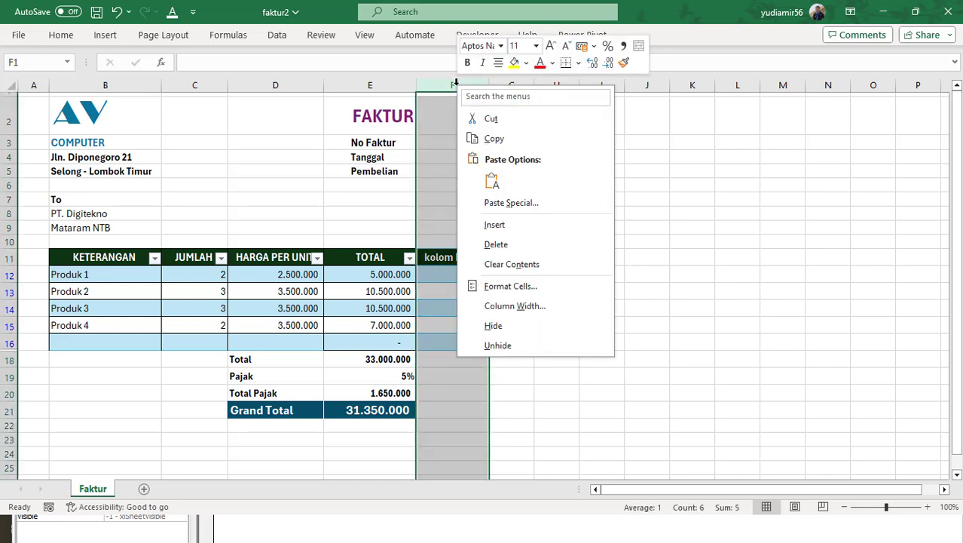
left_click(507, 326)
left_click(484, 227)
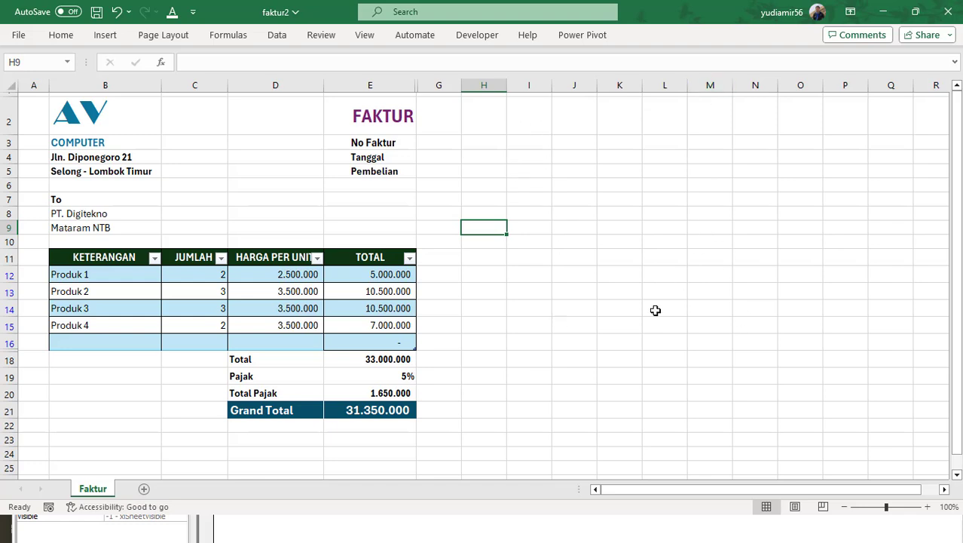
Turn off the gridlines on the Faktur sheet
left_click(365, 34)
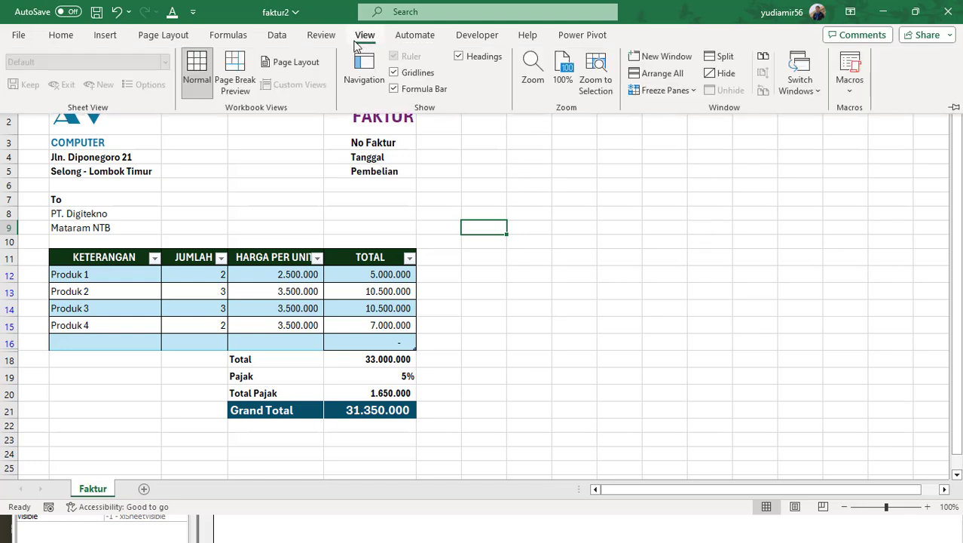
left_click(393, 72)
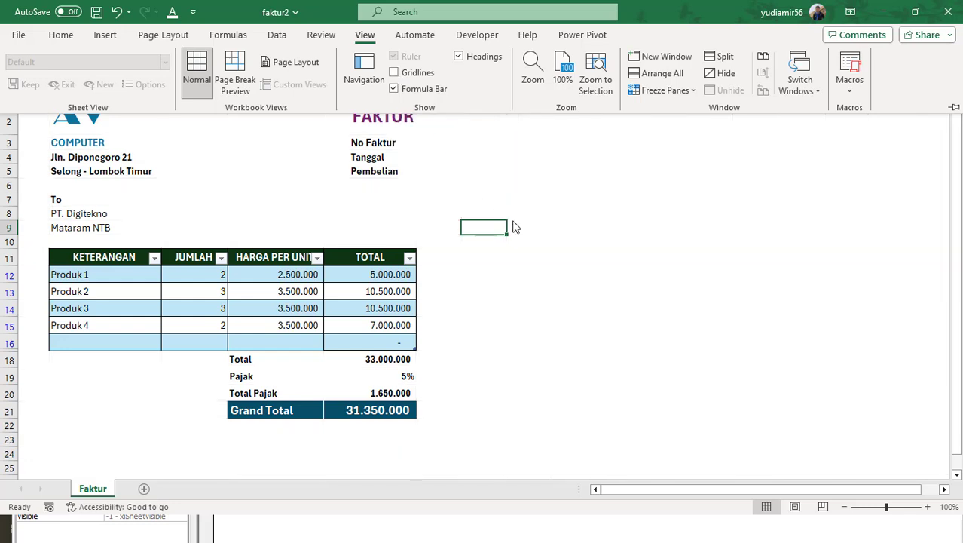
left_click(595, 285)
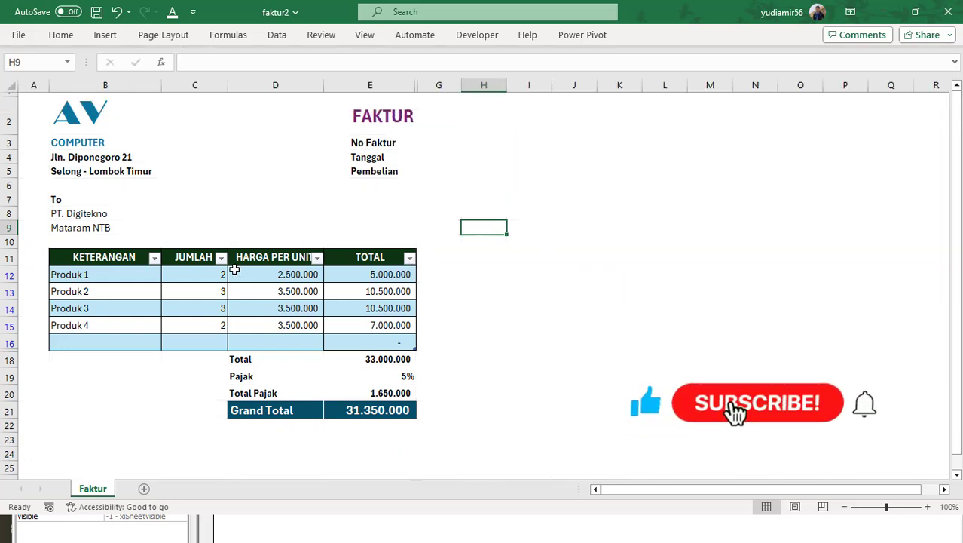
Turn off the filter buttons in the FAKTUR table's header row
left_click(332, 302)
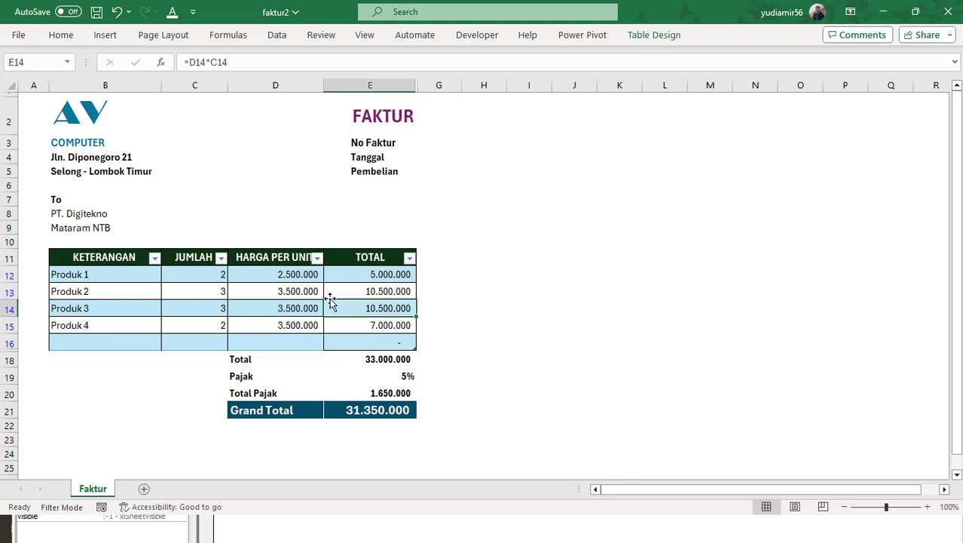
left_click(653, 37)
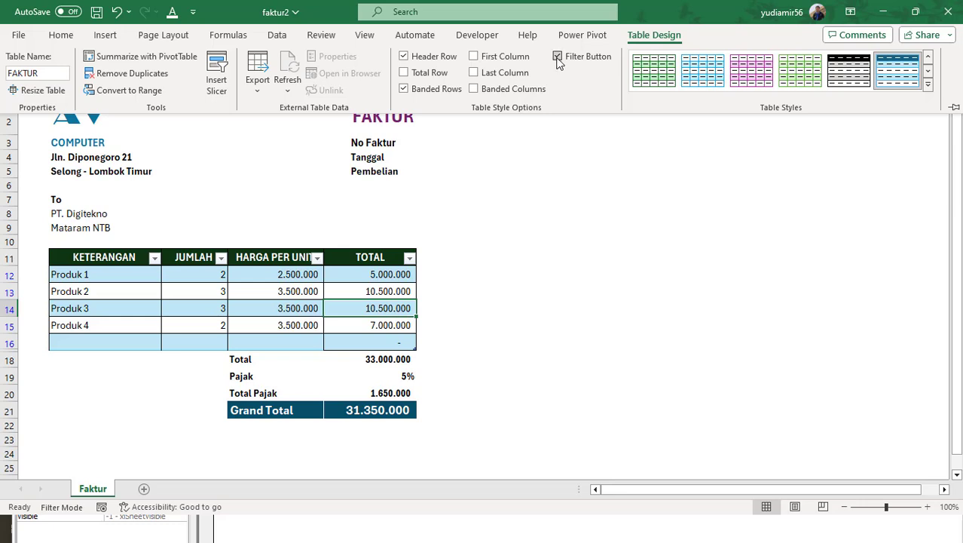
left_click(558, 57)
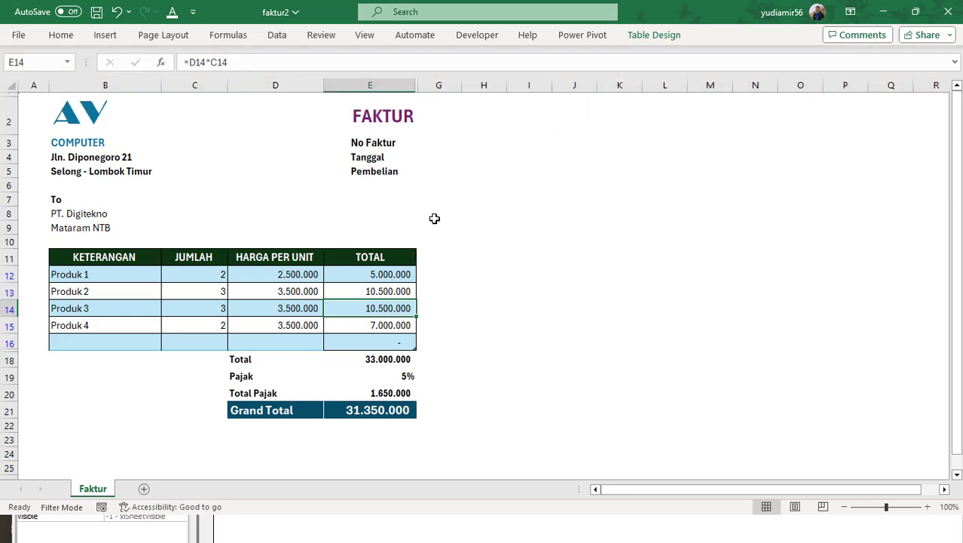
left_click(513, 241)
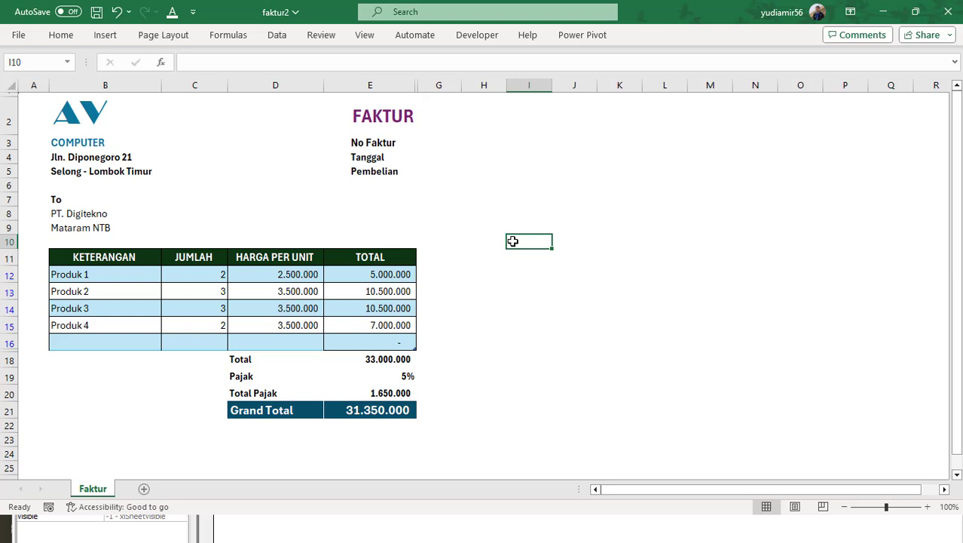
left_click(490, 306)
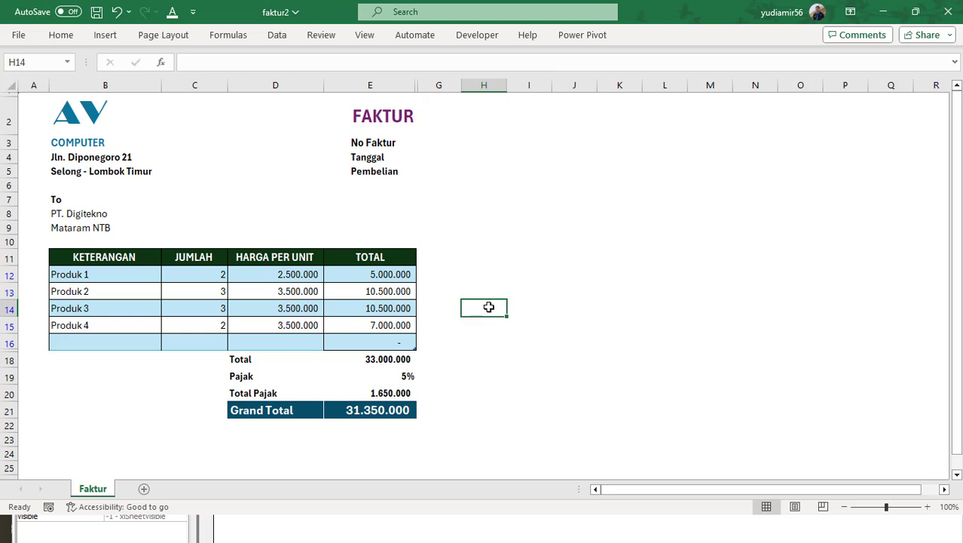